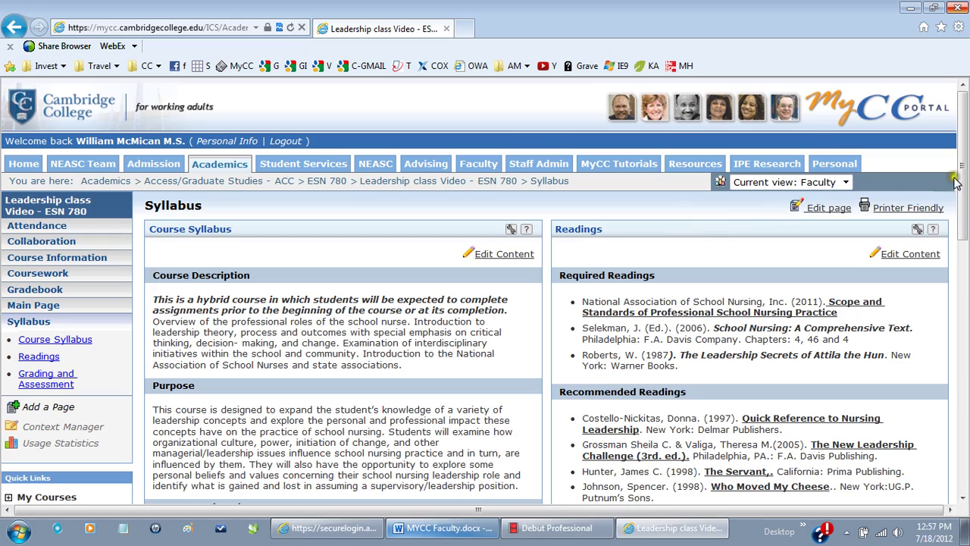
Look over the syllabus, then open the course's Coursework page and its units and types management
{"action": "left_click_drag", "start_coordinate": [948, 182], "coordinate": [935, 344]}
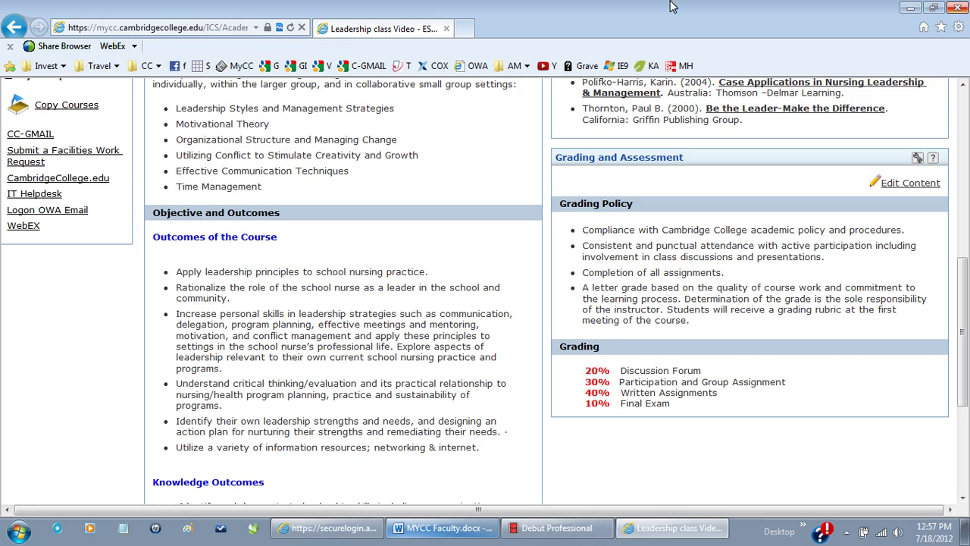
{"action": "left_click", "coordinate": [963, 98]}
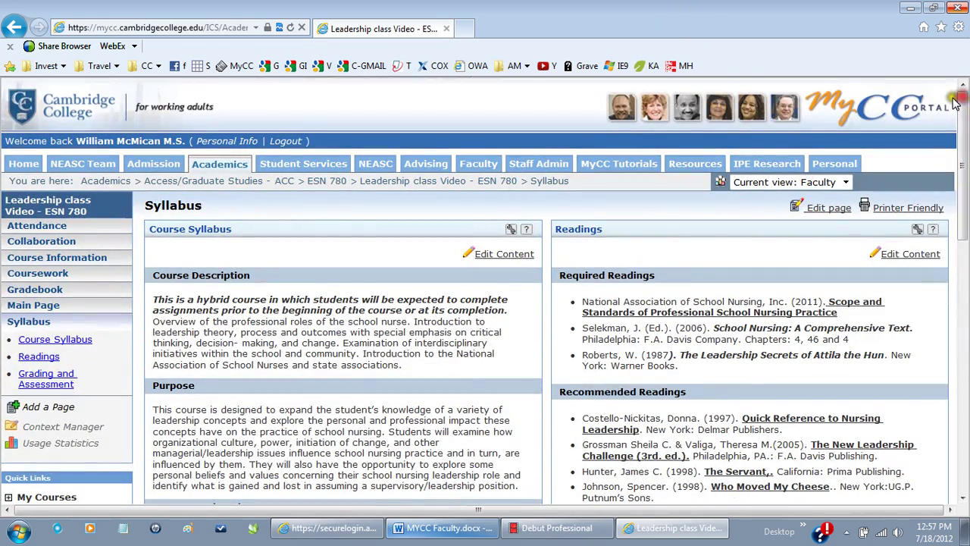
{"action": "left_click", "coordinate": [38, 274]}
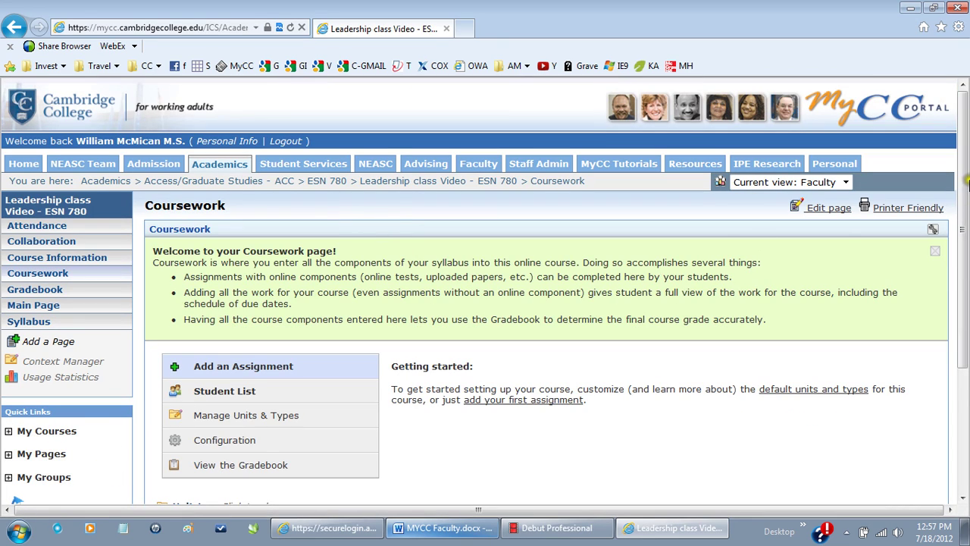
{"action": "left_click_drag", "start_coordinate": [960, 203], "coordinate": [958, 309]}
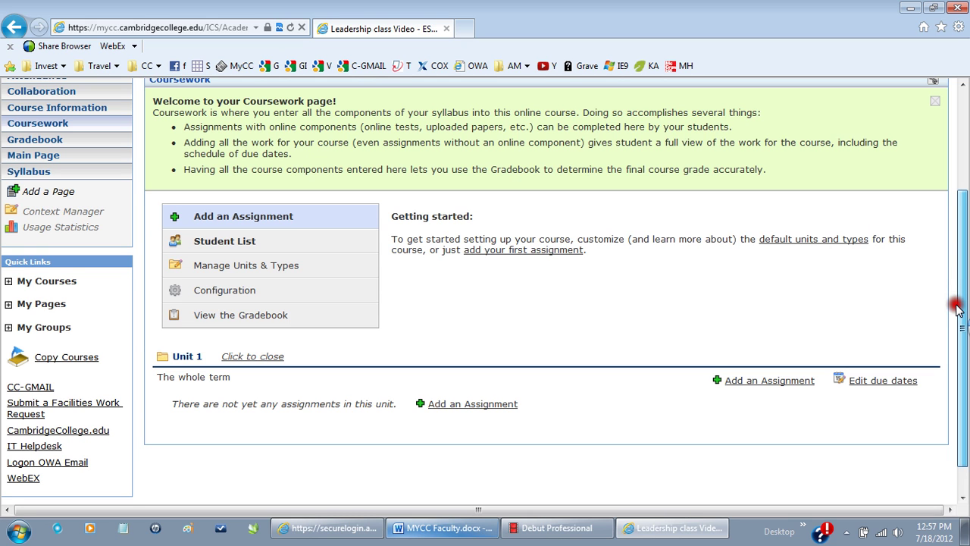
{"action": "left_click_drag", "start_coordinate": [957, 309], "coordinate": [955, 280]}
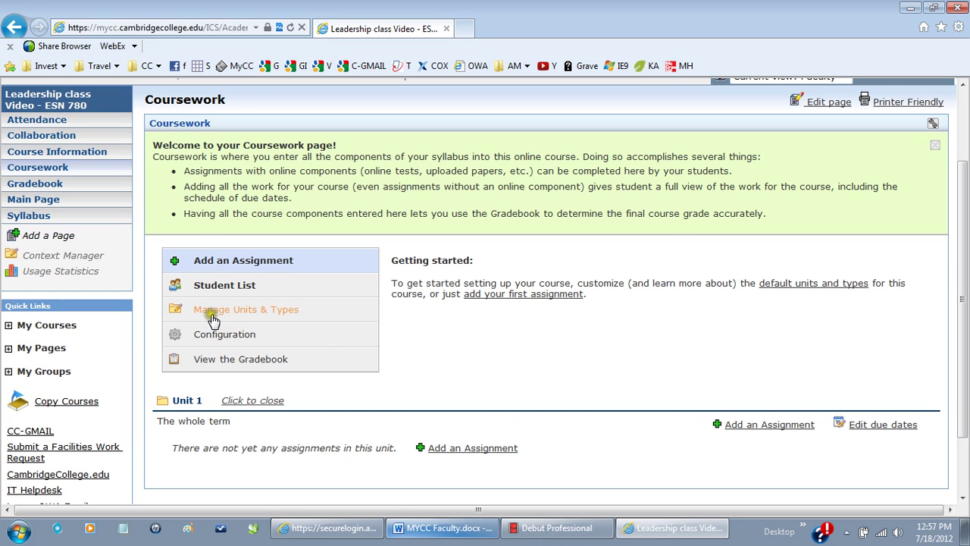
{"action": "left_click", "coordinate": [305, 317]}
{"action": "left_click", "coordinate": [285, 310]}
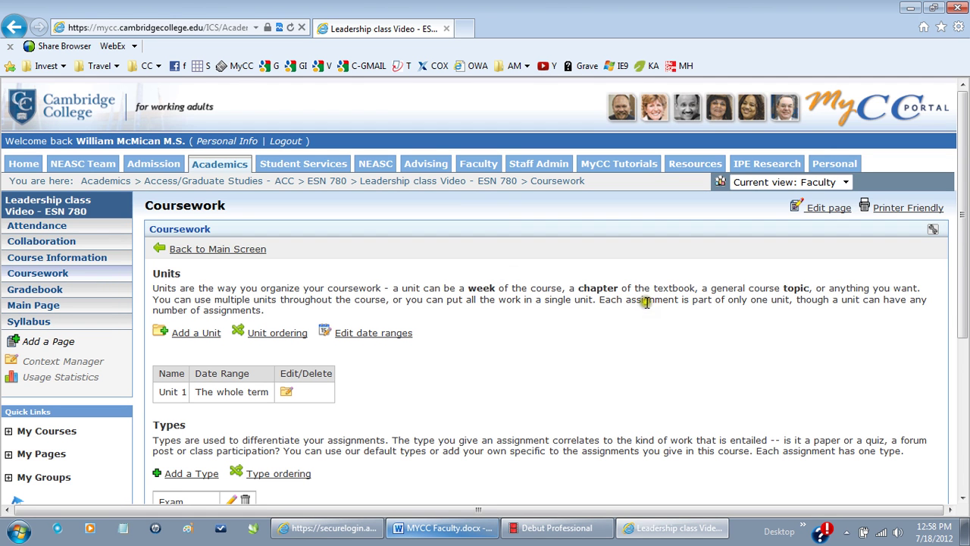
Open Unit 1 for editing and rename it "Face to Face I"
{"action": "left_click_drag", "start_coordinate": [963, 235], "coordinate": [944, 311]}
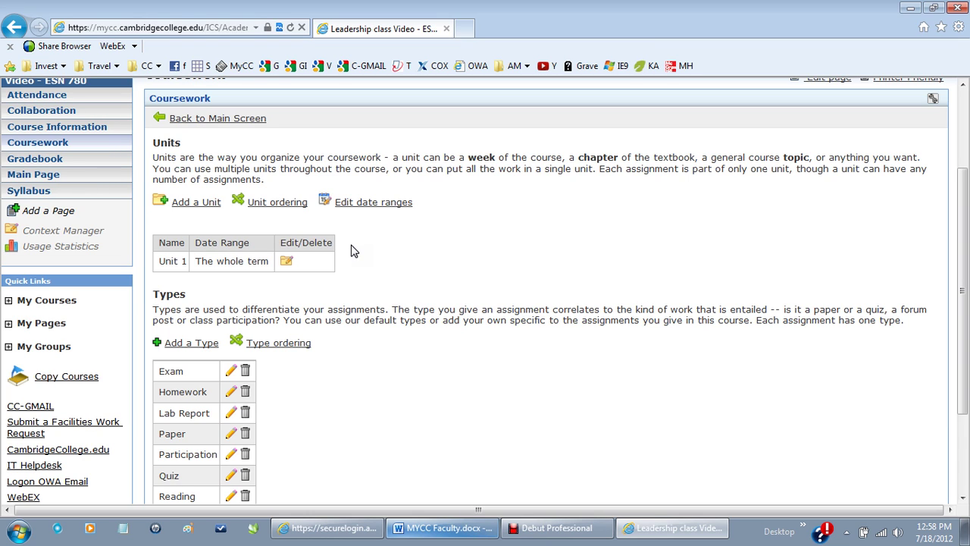
{"action": "left_click", "coordinate": [288, 261]}
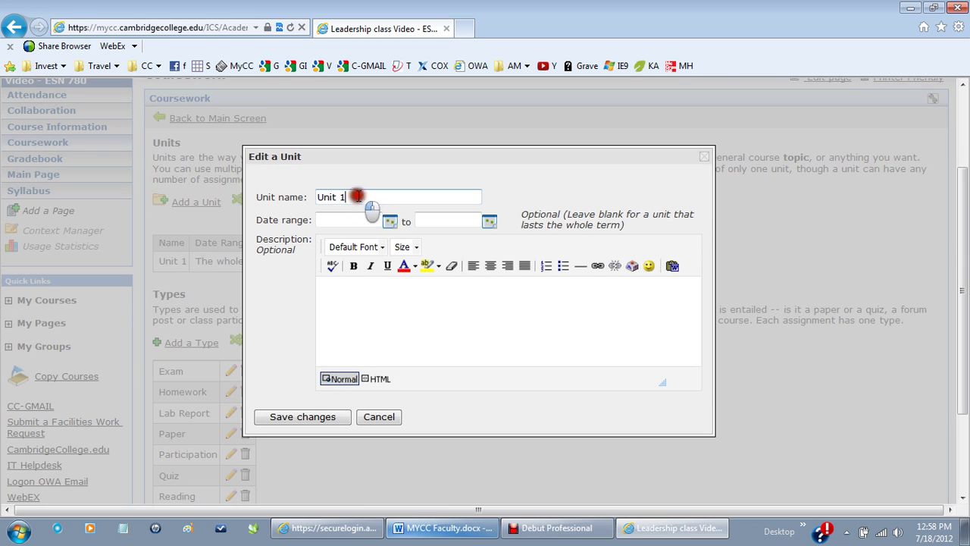
{"action": "left_click_drag", "start_coordinate": [358, 200], "coordinate": [226, 191]}
{"action": "type", "text": "FA"}
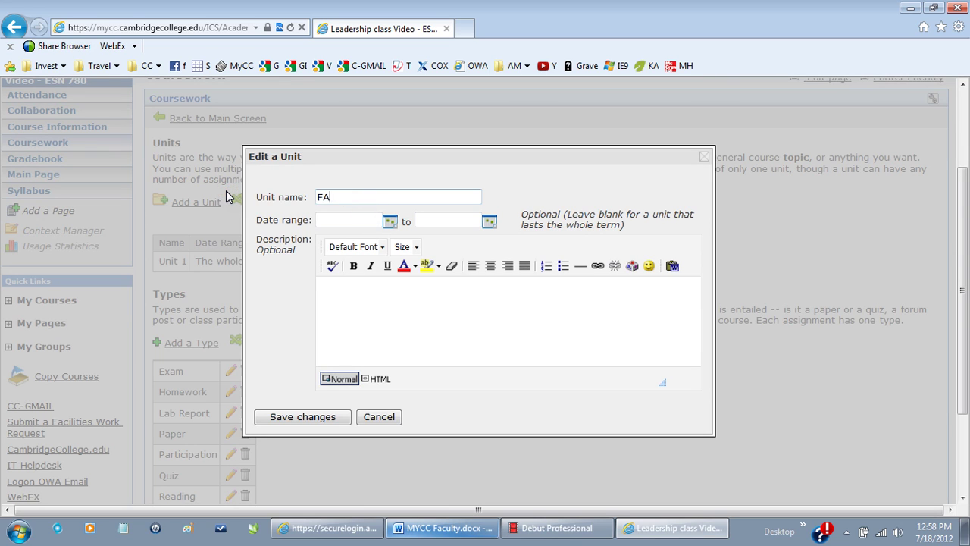
{"action": "key", "text": "BackSpace"}
{"action": "type", "text": "A"}
{"action": "key", "text": "BackSpace"}
{"action": "type", "text": "ace to Face I"}
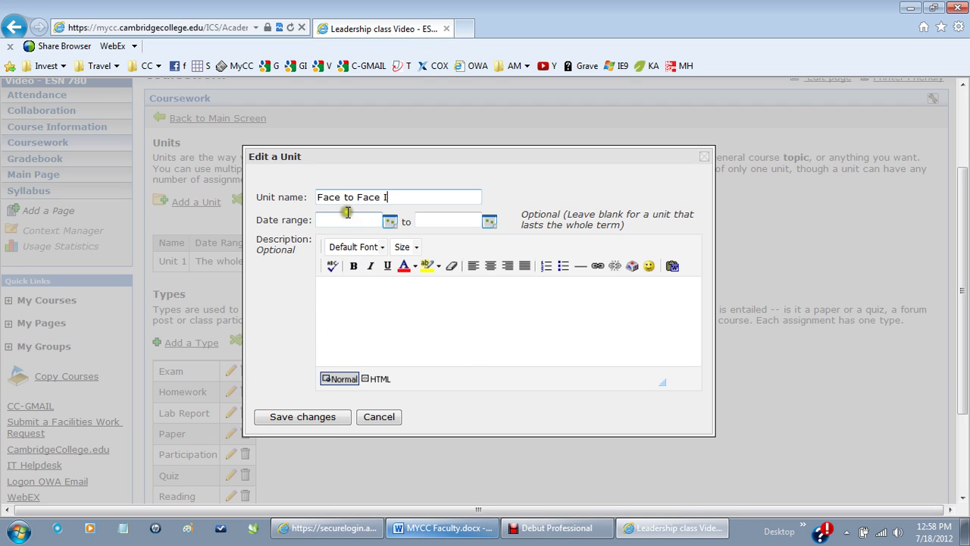
Fill the unit description with separate lines: "Intoductions", "Overview of the Program", "Case Study 1: The VP and the Incident" and "Group Debates"
{"action": "left_click", "coordinate": [336, 290]}
{"action": "type", "text": "Intoductions"}
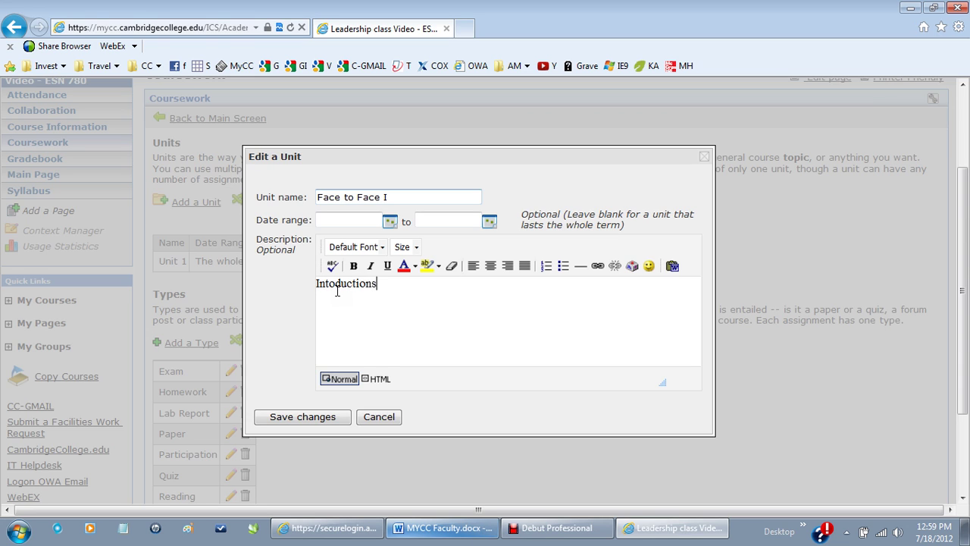
{"action": "type", "text": "Overview i"}
{"action": "key", "text": "BackSpace"}
{"action": "type", "text": "of the Prp"}
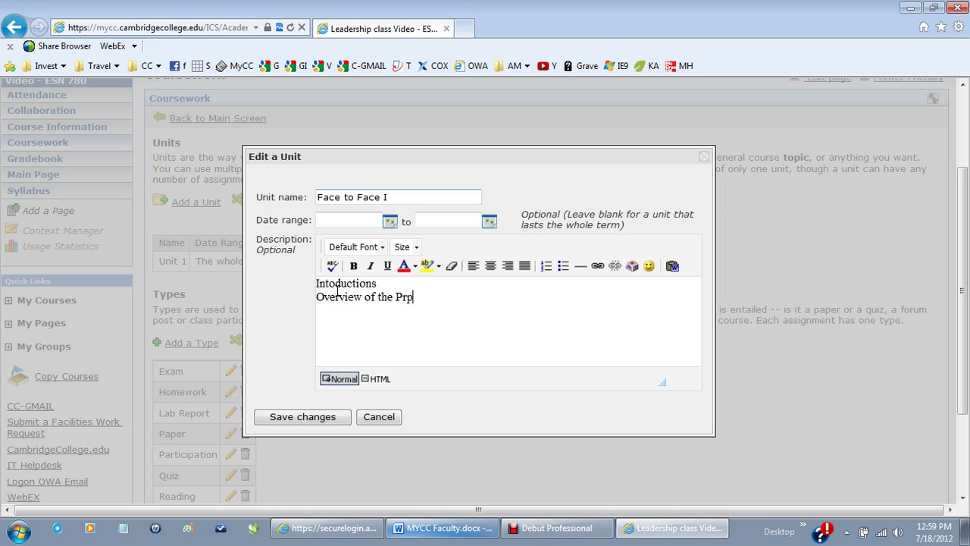
{"action": "key", "text": "BackSpace"}
{"action": "type", "text": "ogram"}
{"action": "type", "text": "Study "}
{"action": "type", "text": "1"}
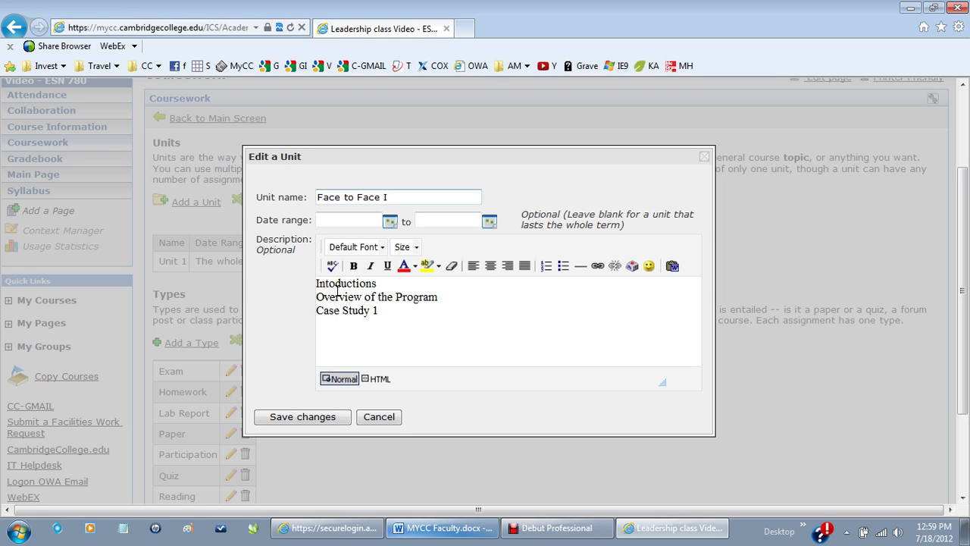
{"action": "type", "text": ":  The VP and the Incident"}
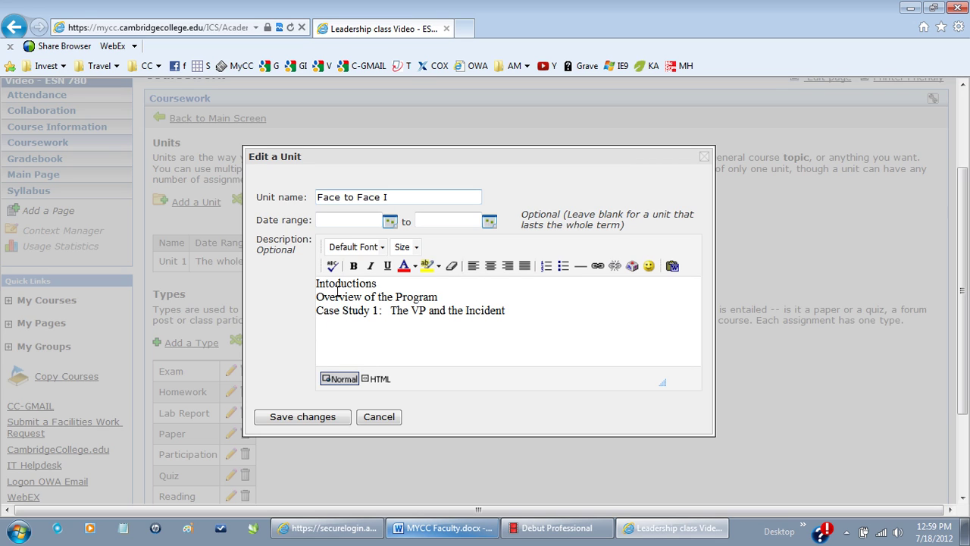
{"action": "type", "text": "Group Debates"}
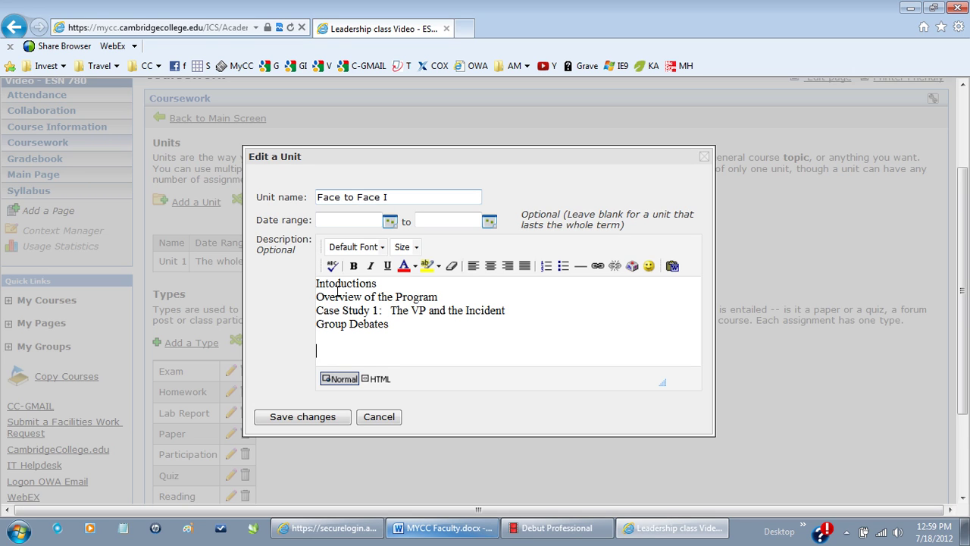
Add the line "Read Ch1 and 2 prior to class" to the description, below a blank line
{"action": "type", "text": "r"}
{"action": "key", "text": "BackSpace"}
{"action": "key", "text": "BackSpace"}
{"action": "type", "text": "Reat"}
{"action": "key", "text": "BackSpace"}
{"action": "type", "text": "d Ch1 and 2"}
{"action": "type", "text": "prior "}
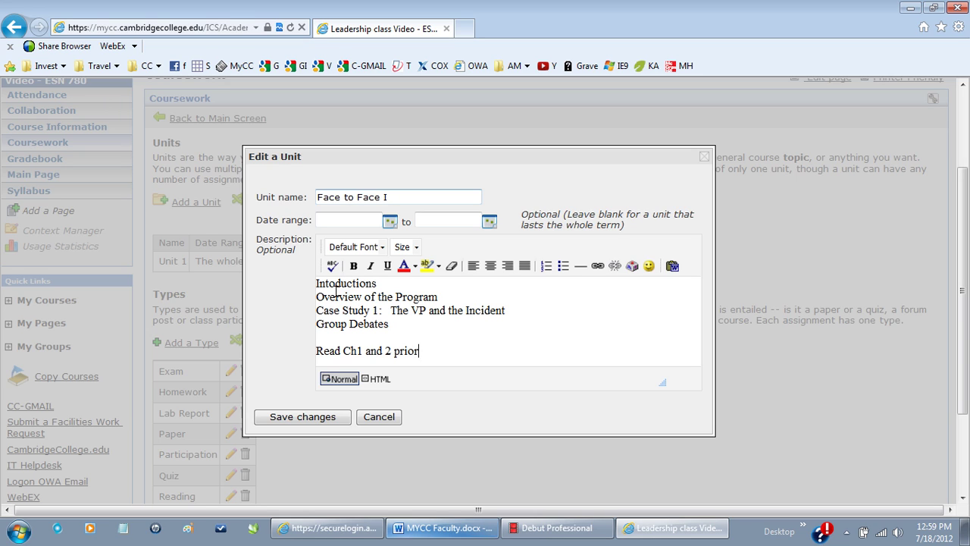
{"action": "type", "text": "to class"}
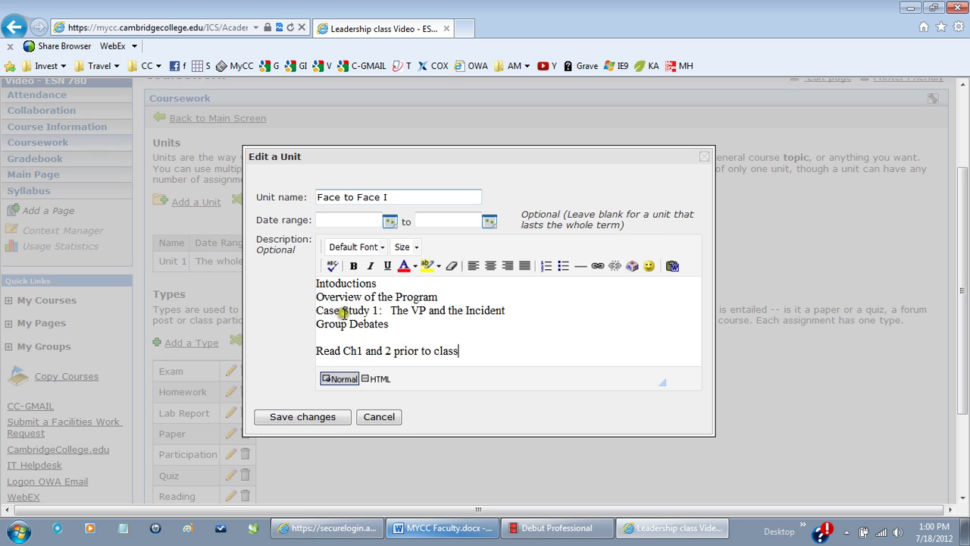
Turn the first four description lines into a bulleted list and remove the extra blank line beneath it
{"action": "left_click_drag", "start_coordinate": [316, 283], "coordinate": [365, 323]}
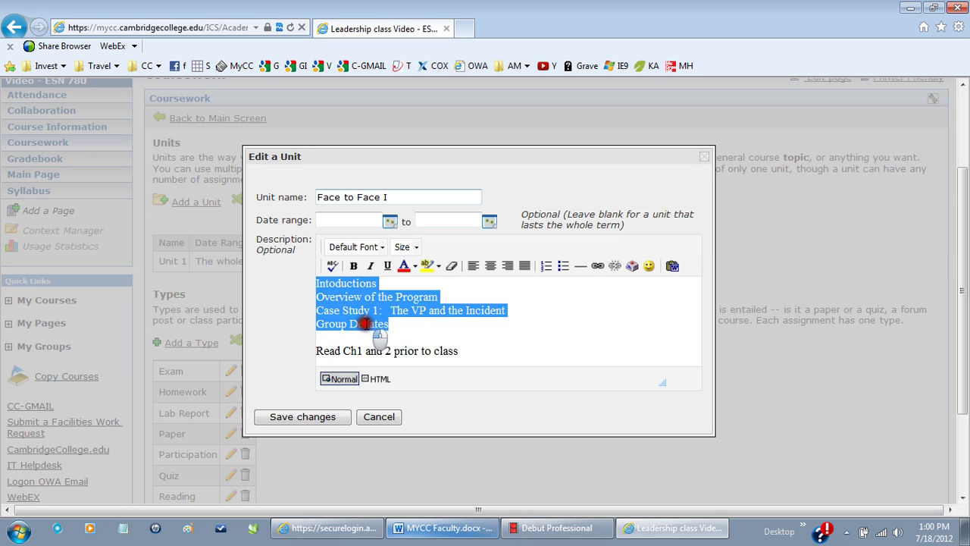
{"action": "left_click", "coordinate": [563, 267]}
{"action": "left_click", "coordinate": [339, 341]}
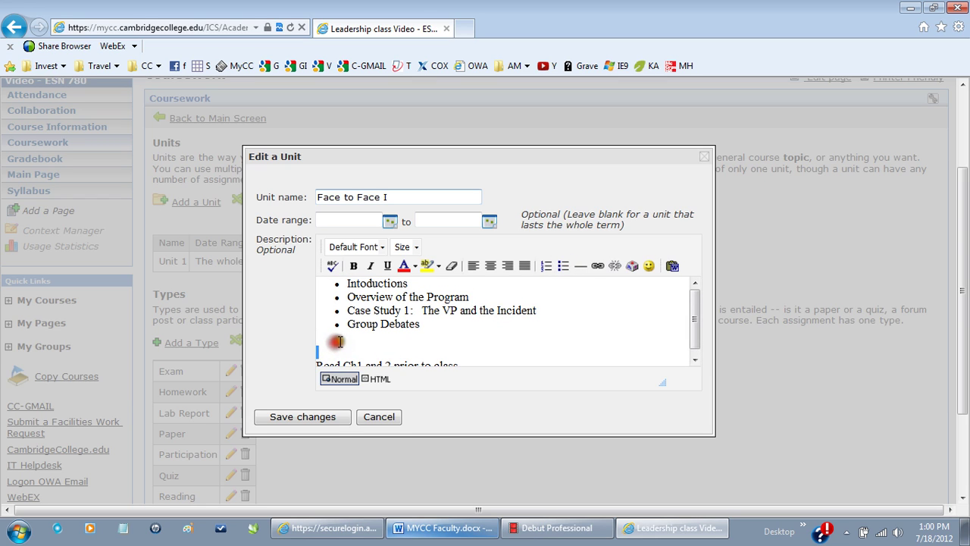
{"action": "key", "text": "Delete"}
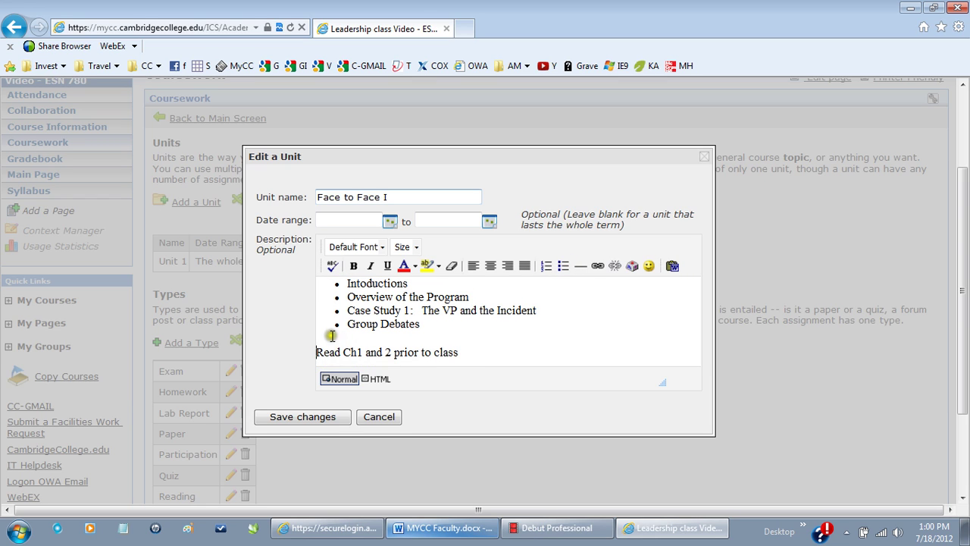
Make the word "Read" in the description bold and dark blue, and save the unit changes
{"action": "left_click_drag", "start_coordinate": [341, 352], "coordinate": [313, 354]}
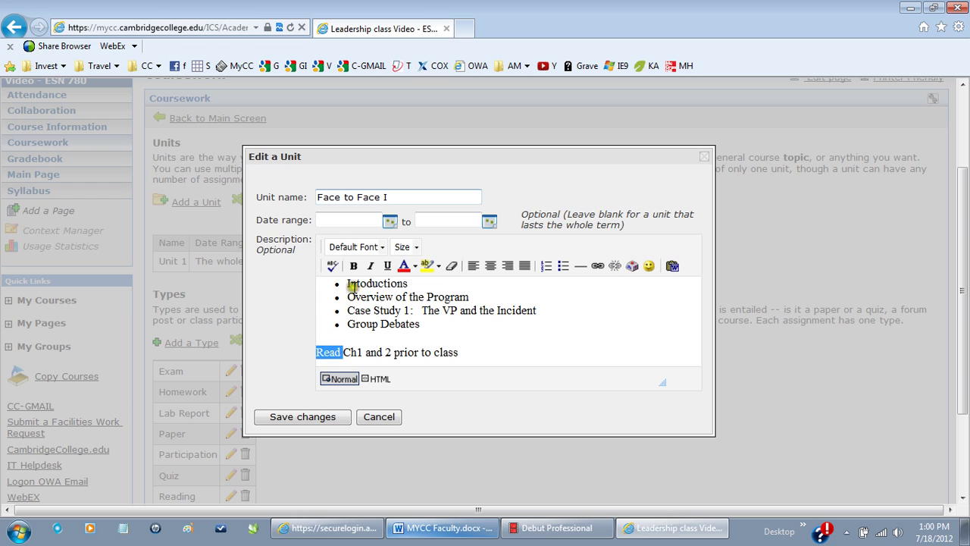
{"action": "left_click", "coordinate": [353, 266]}
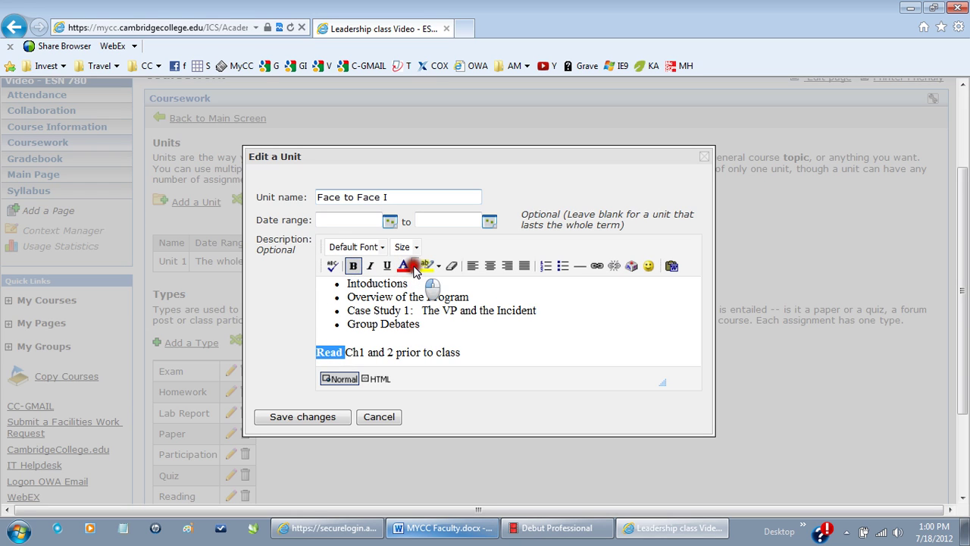
{"action": "left_click", "coordinate": [414, 267]}
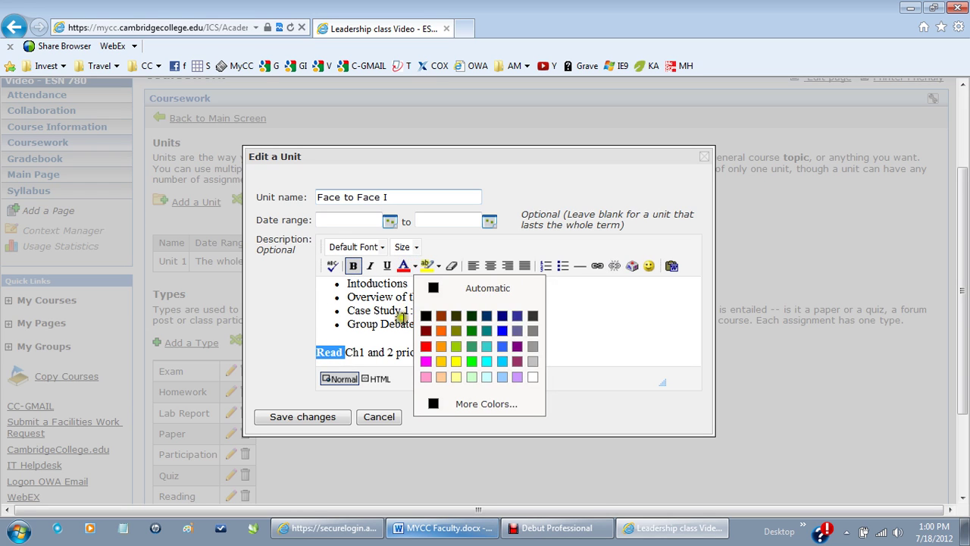
{"action": "left_click", "coordinate": [502, 317]}
{"action": "left_click", "coordinate": [295, 419]}
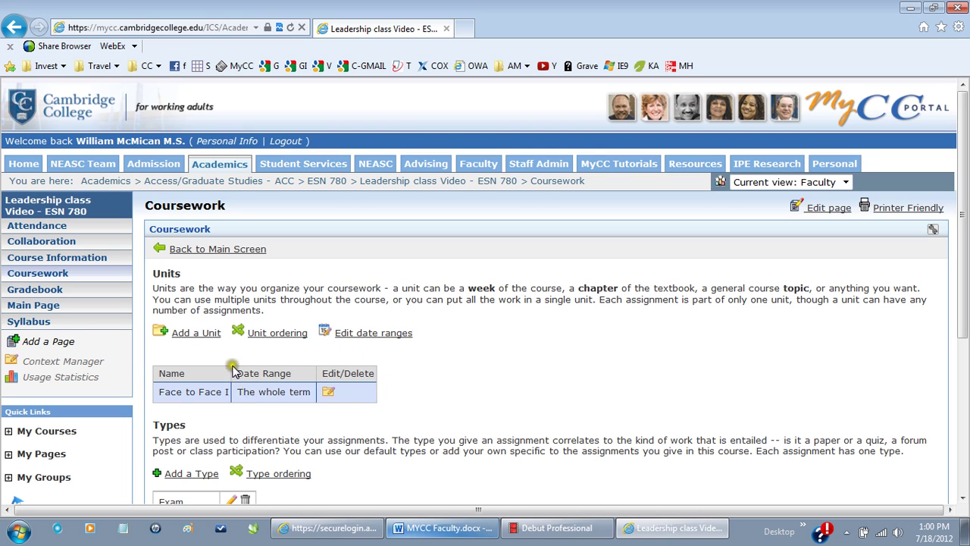
Start a new unit named "Week 1" with the date range 7/15/2012 to 7/22/2012
{"action": "left_click", "coordinate": [197, 334]}
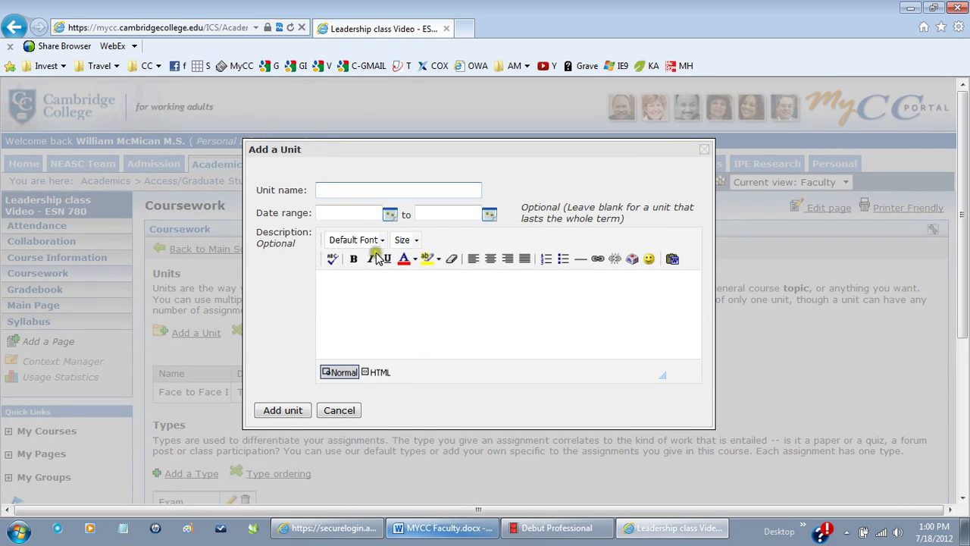
{"action": "left_click", "coordinate": [342, 188]}
{"action": "type", "text": "We"}
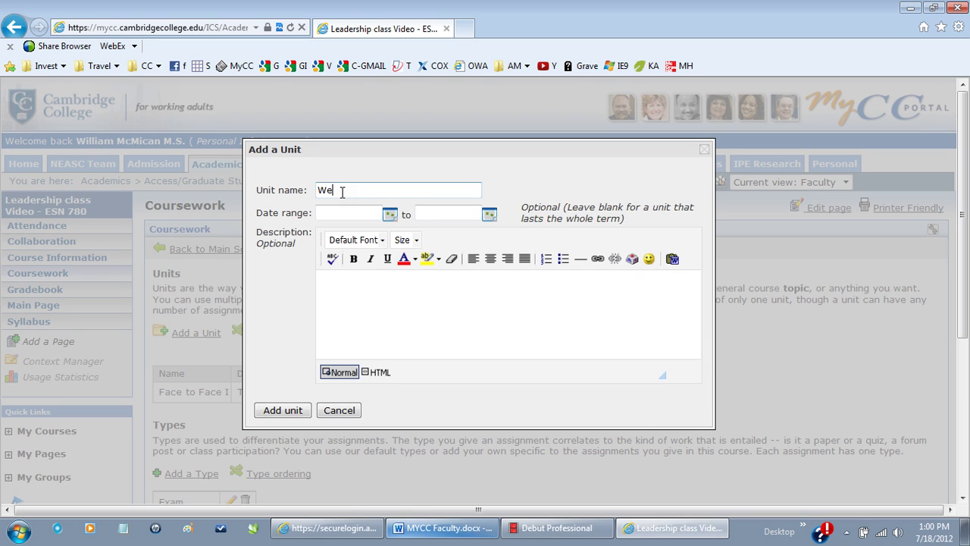
{"action": "type", "text": "ek 1"}
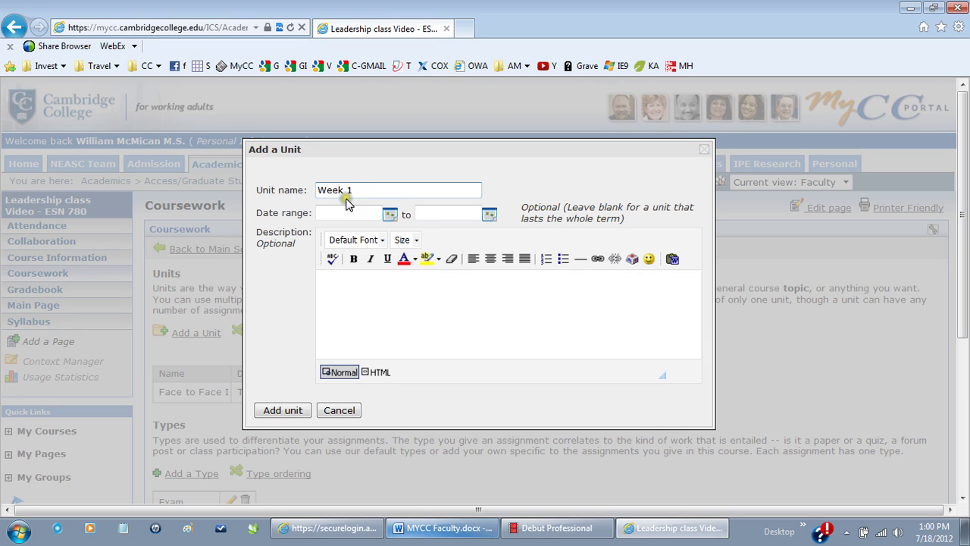
{"action": "left_click", "coordinate": [390, 214]}
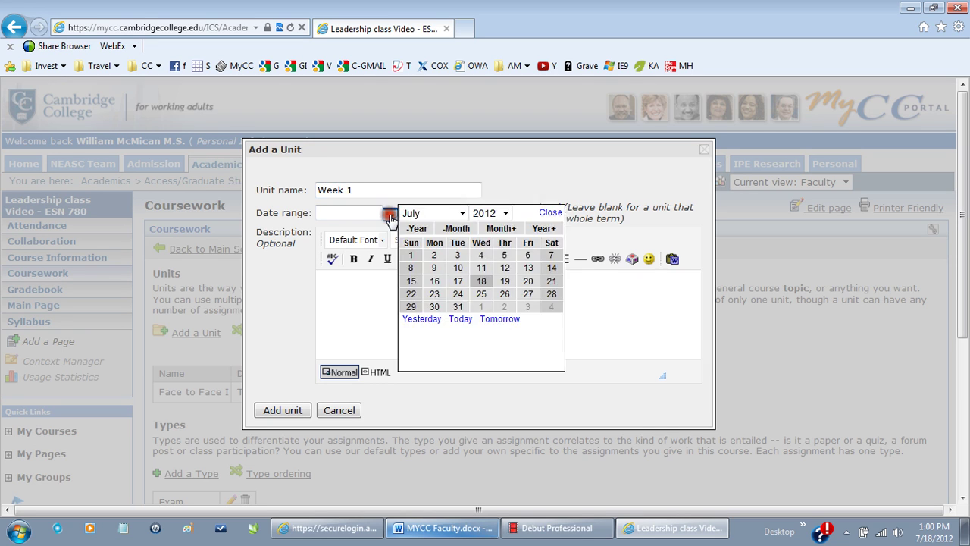
{"action": "left_click", "coordinate": [414, 282]}
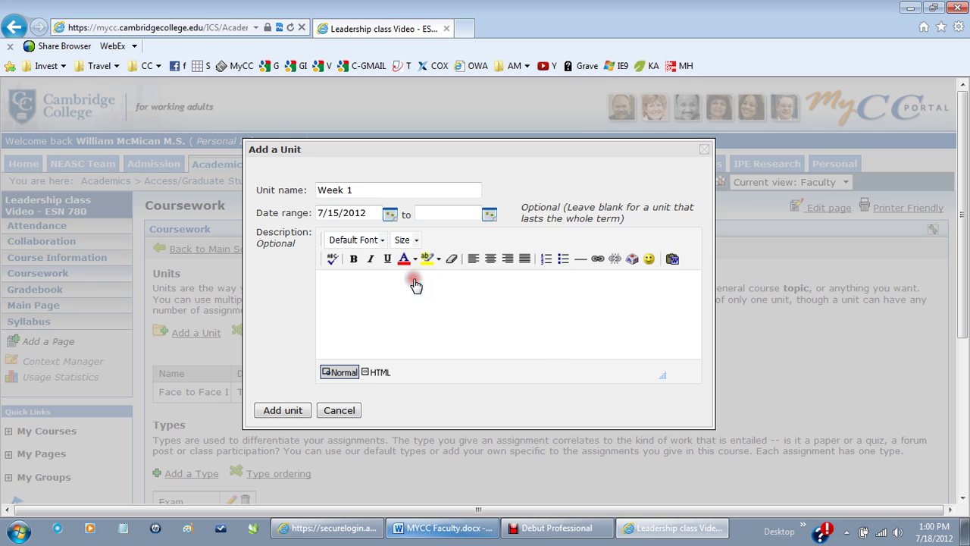
{"action": "left_click", "coordinate": [489, 215]}
{"action": "left_click", "coordinate": [510, 293]}
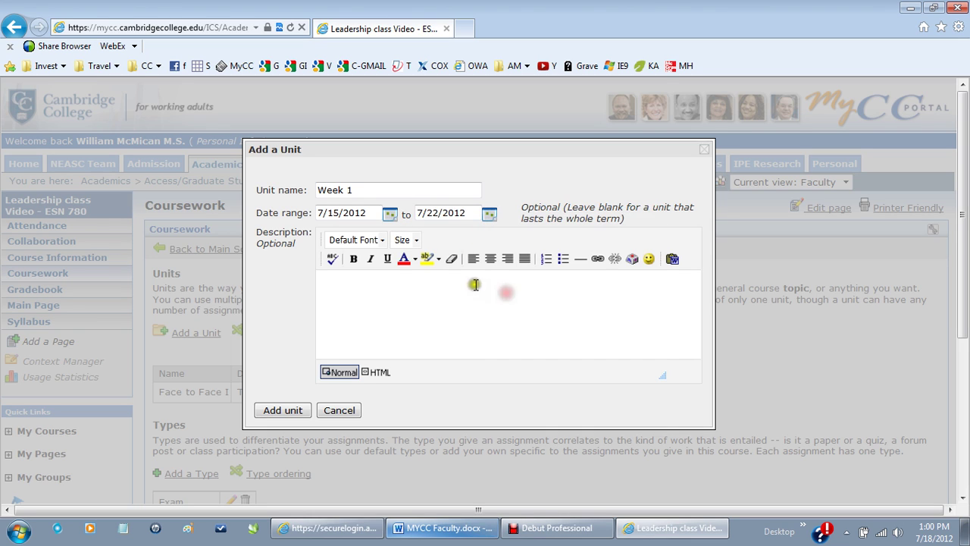
Describe the unit as "Objective 1", "Objective 2", "Activity" and, after a blank line, "Reading Assignment Ch 4 -5", and add it to the course
{"action": "left_click", "coordinate": [381, 290]}
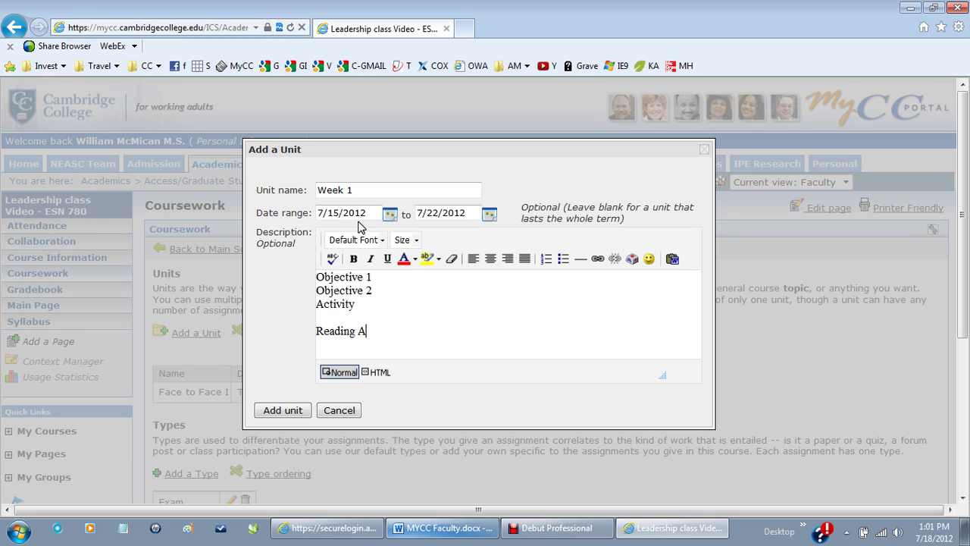
{"action": "type", "text": "ssignment  Ch 4 -5"}
{"action": "left_click", "coordinate": [359, 227]}
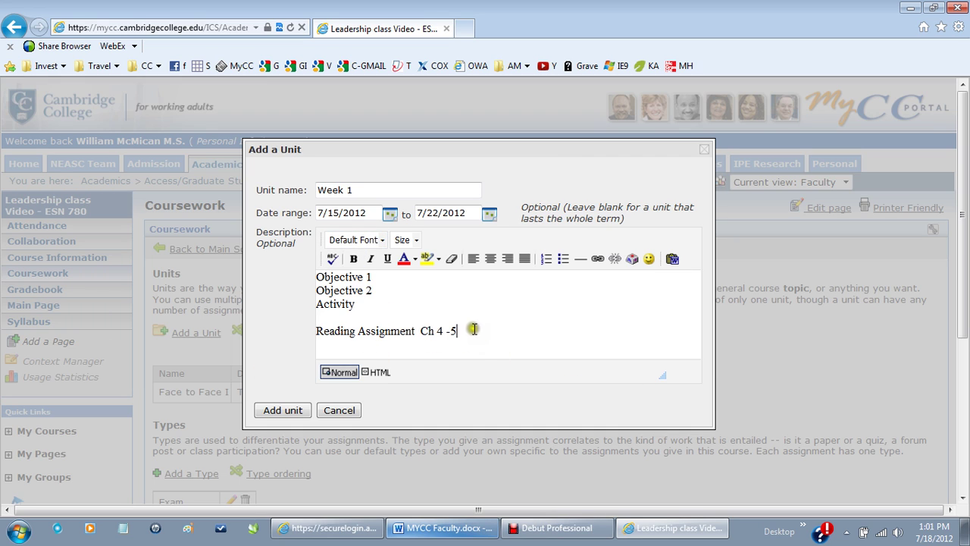
{"action": "left_click_drag", "start_coordinate": [468, 332], "coordinate": [297, 388]}
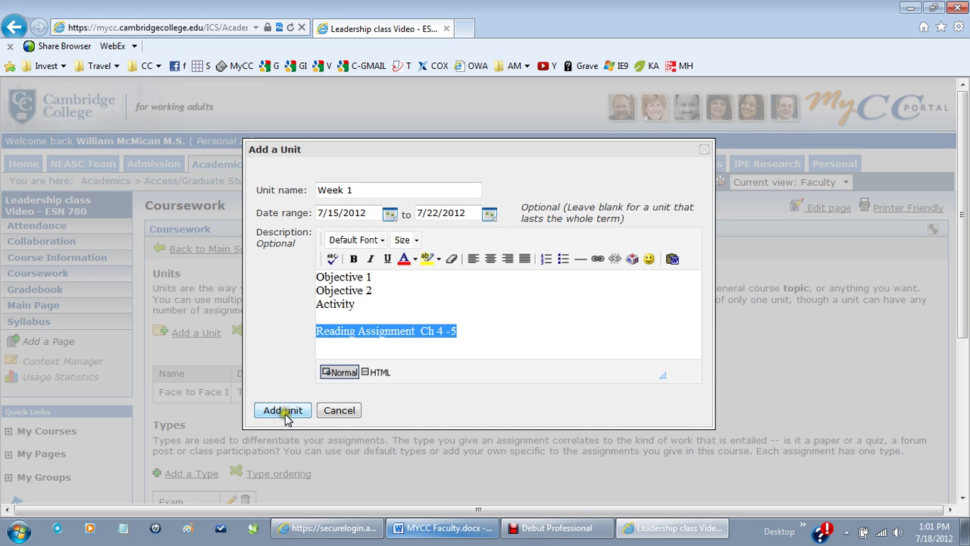
{"action": "left_click", "coordinate": [278, 410]}
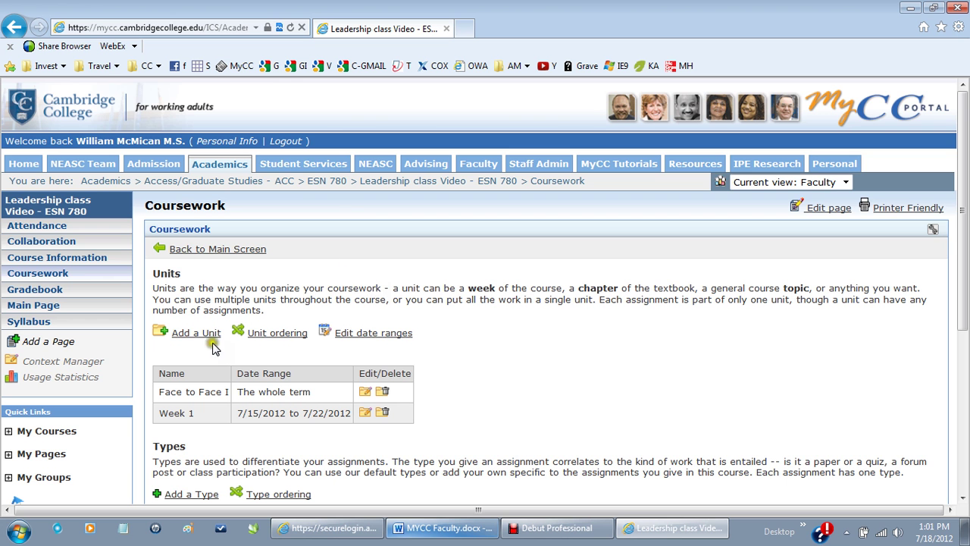
Start a new unit named "Week 2" with the date range 7/22/2012 to 7/29/2012
{"action": "left_click", "coordinate": [208, 334]}
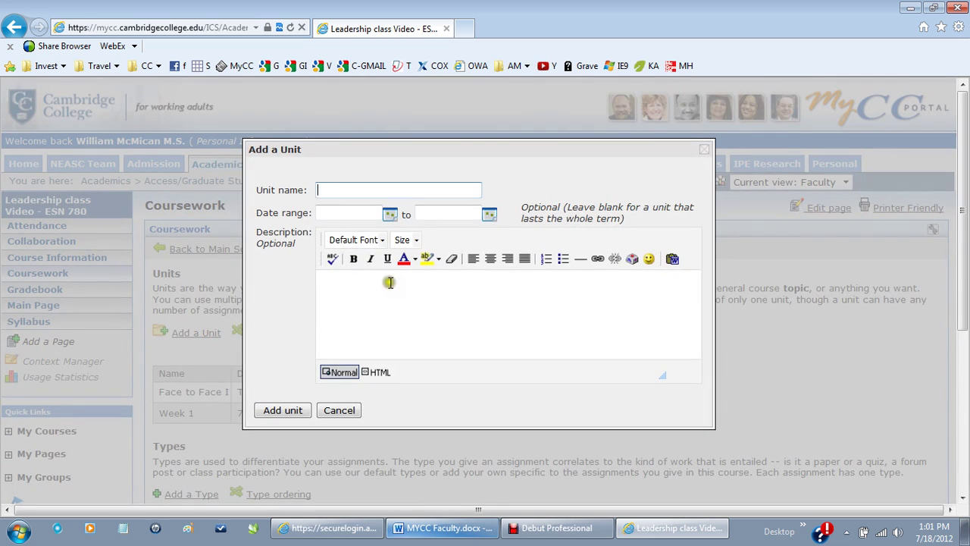
{"action": "left_click", "coordinate": [340, 189]}
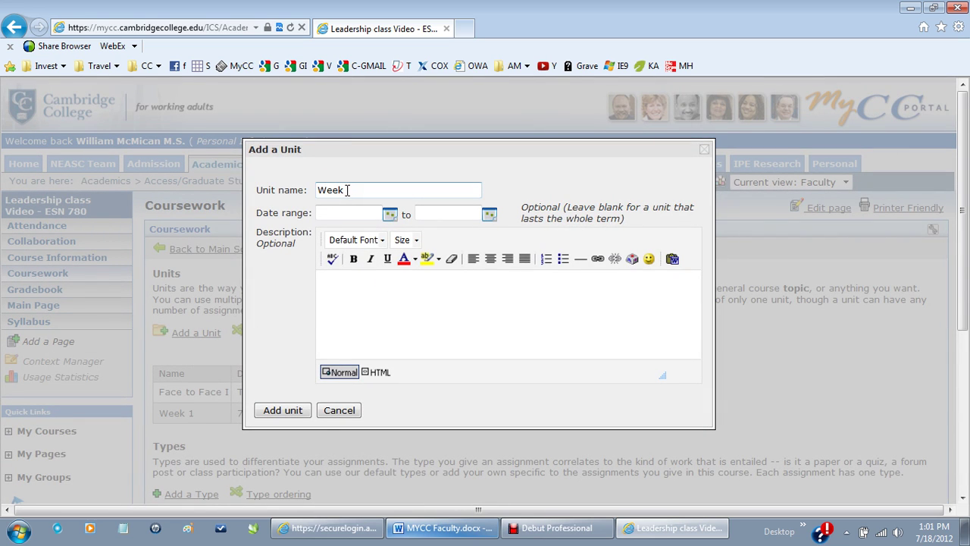
{"action": "left_click", "coordinate": [317, 213]}
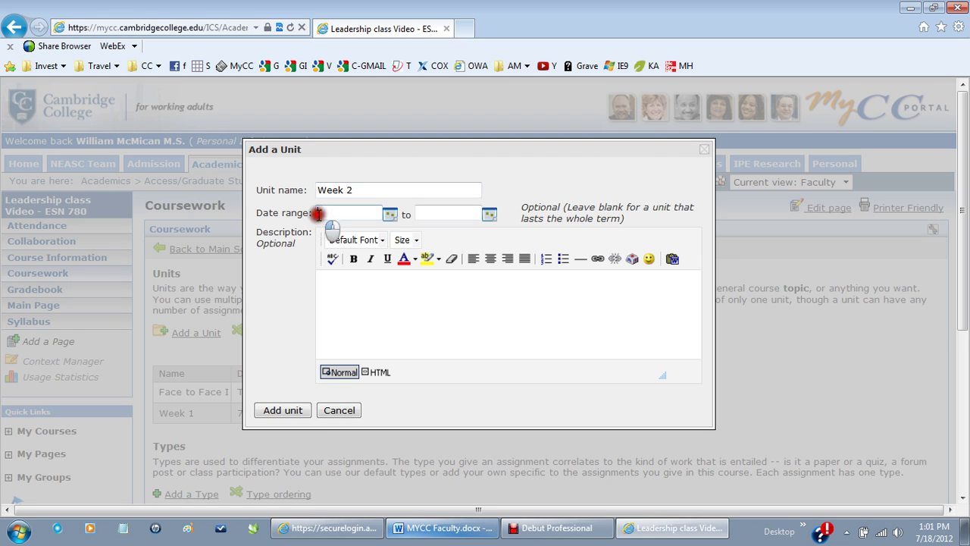
{"action": "left_click", "coordinate": [389, 217]}
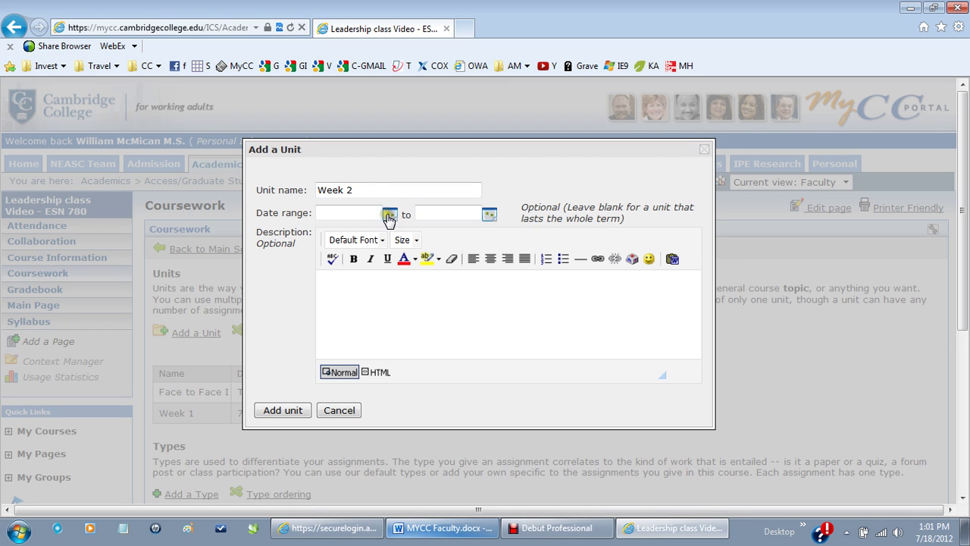
{"action": "left_click", "coordinate": [390, 217]}
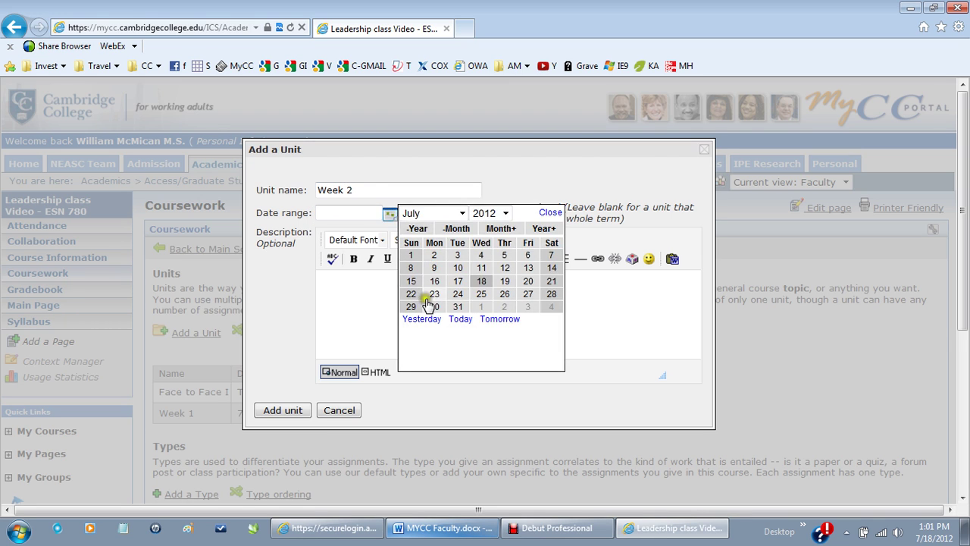
{"action": "left_click", "coordinate": [412, 295]}
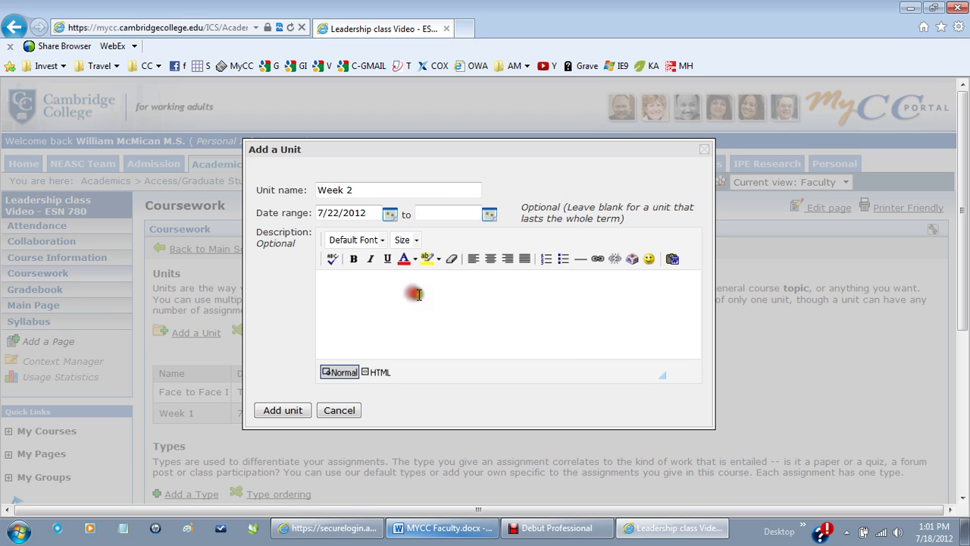
{"action": "left_click", "coordinate": [489, 215]}
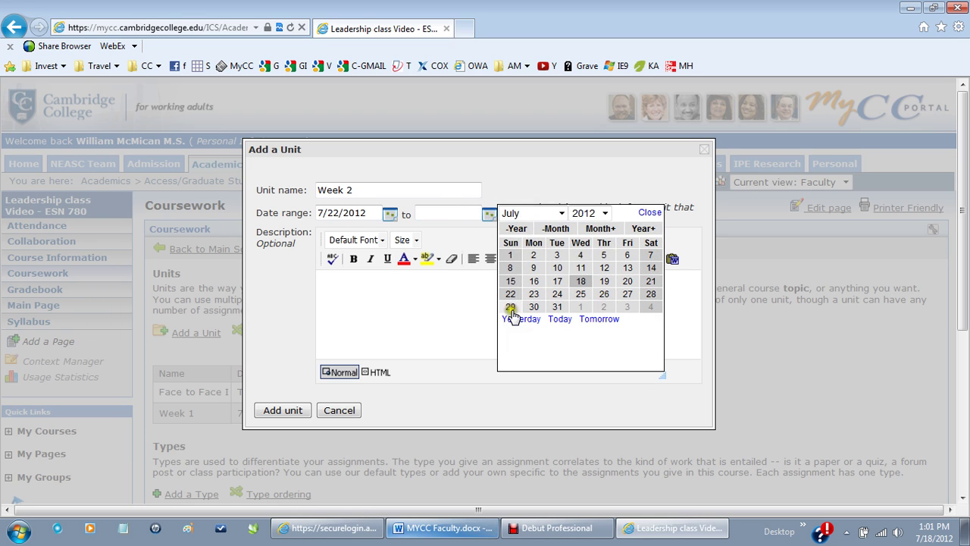
{"action": "left_click", "coordinate": [510, 310]}
Describe the unit as "Objective 1", "Objective 2" and, after a blank line, "Reading Ch 5-6", and add it to the course
{"action": "left_click", "coordinate": [347, 294]}
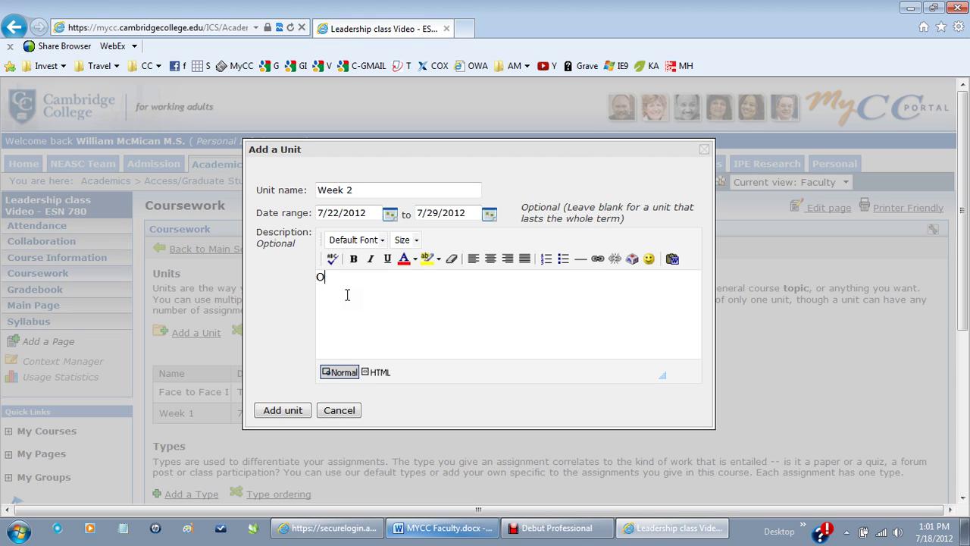
{"action": "type", "text": "Objec"}
{"action": "type", "text": "e 1"}
{"action": "left_click", "coordinate": [380, 291]}
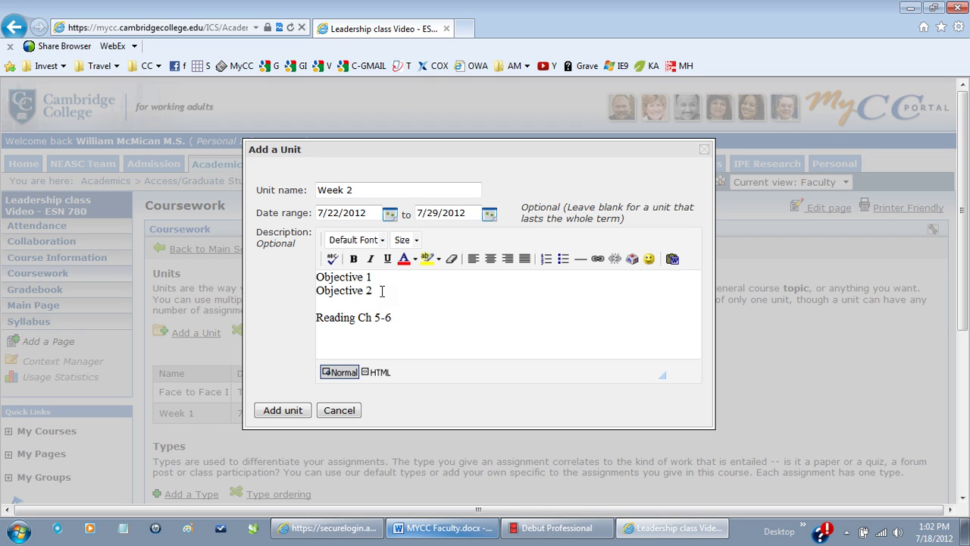
{"action": "left_click", "coordinate": [282, 409]}
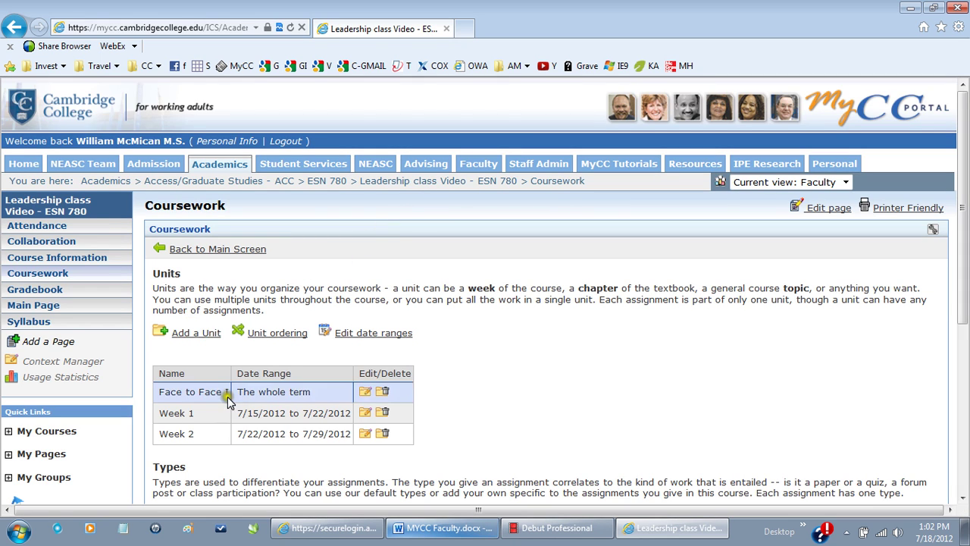
Add a unit named "Face to Face 2" with the date range 7/28/2012 to 7/29/2012
{"action": "left_click", "coordinate": [203, 340]}
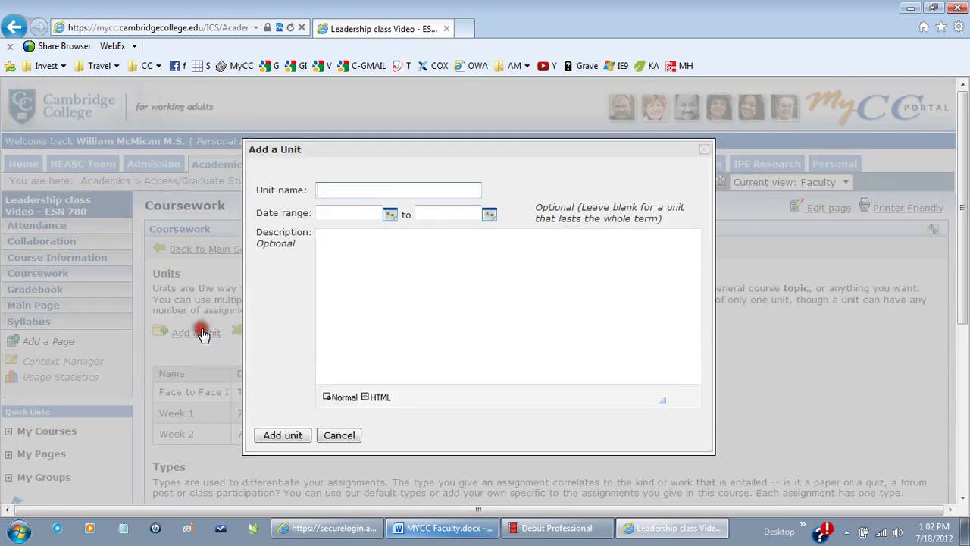
{"action": "left_click", "coordinate": [368, 191]}
{"action": "type", "text": "Face to Face 2"}
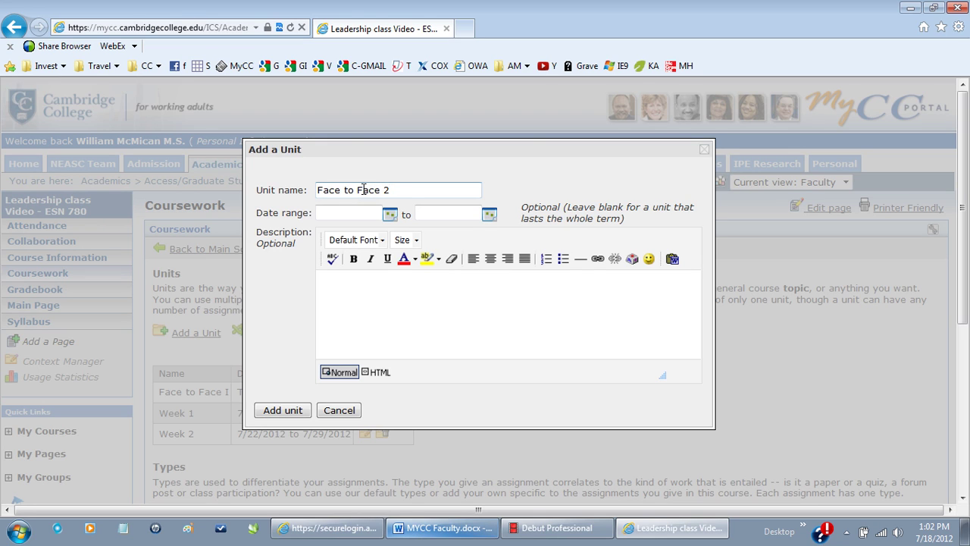
{"action": "left_click", "coordinate": [390, 214]}
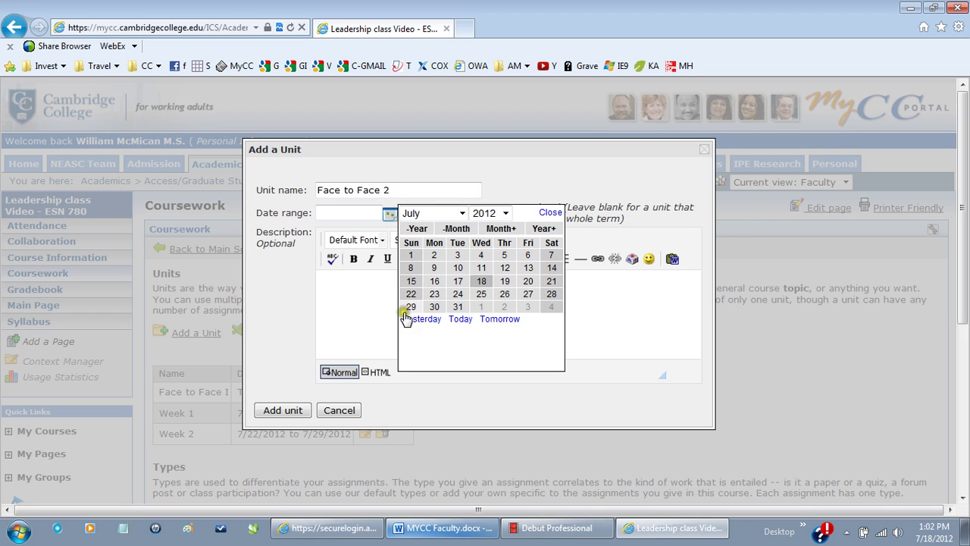
{"action": "left_click", "coordinate": [551, 294]}
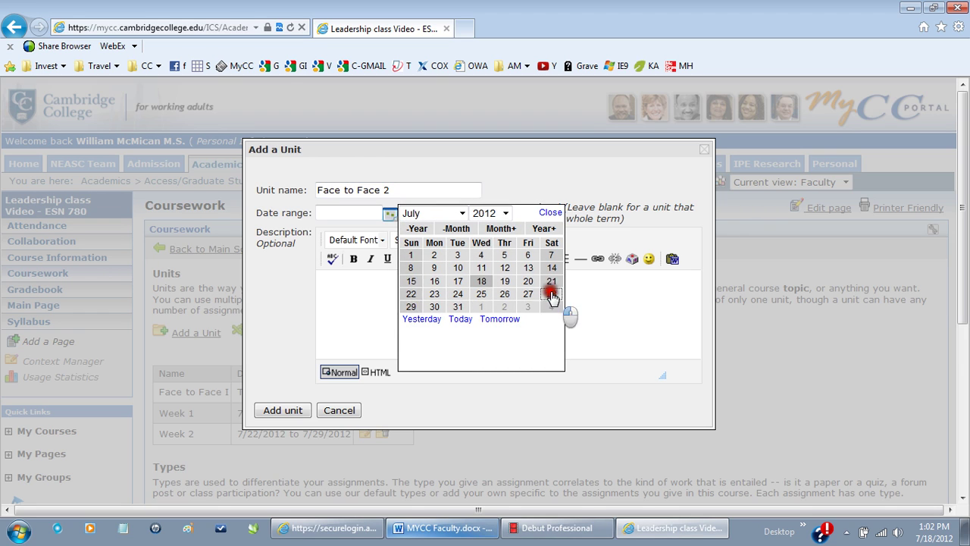
{"action": "left_click", "coordinate": [489, 215]}
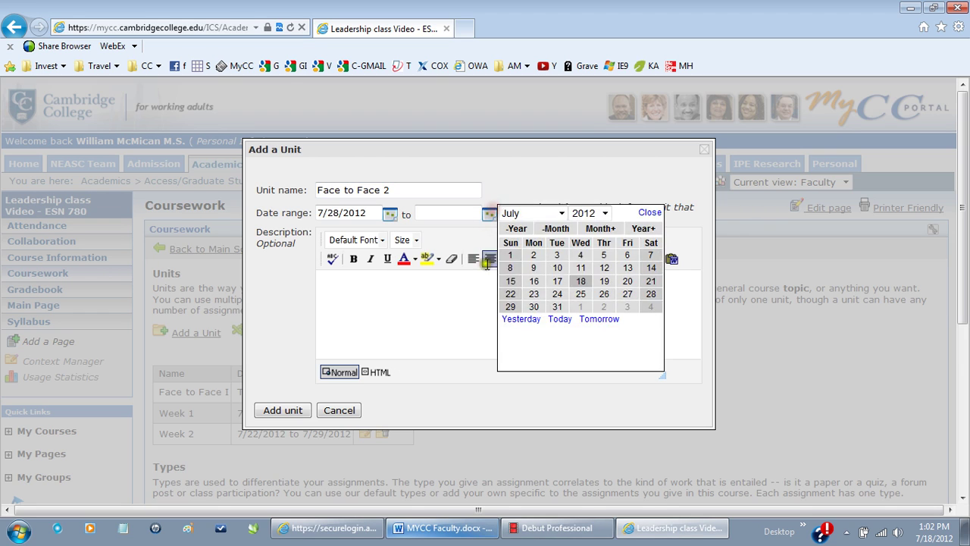
{"action": "left_click", "coordinate": [510, 306]}
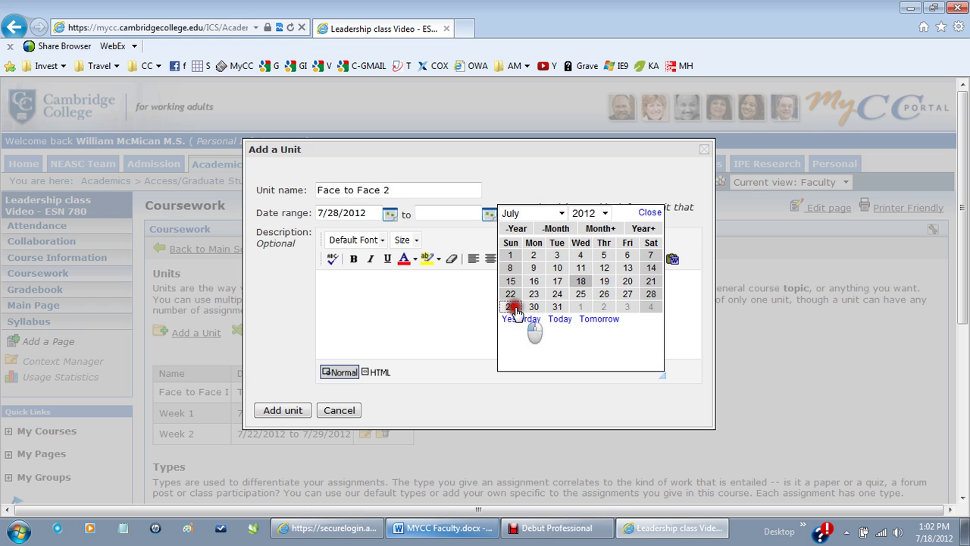
{"action": "left_click", "coordinate": [293, 417]}
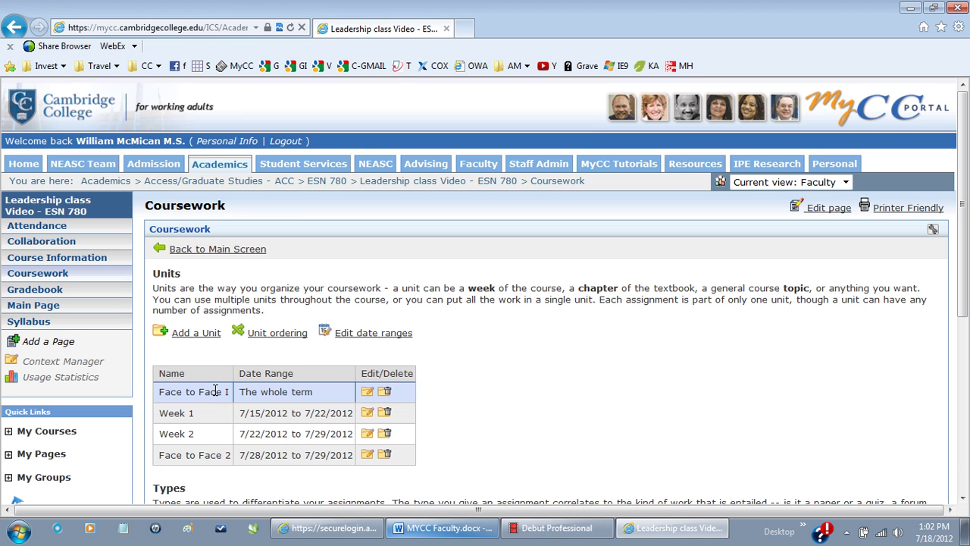
Rename the "Exam" assignment type as "Final Exam" and save it
{"action": "left_click", "coordinate": [962, 501]}
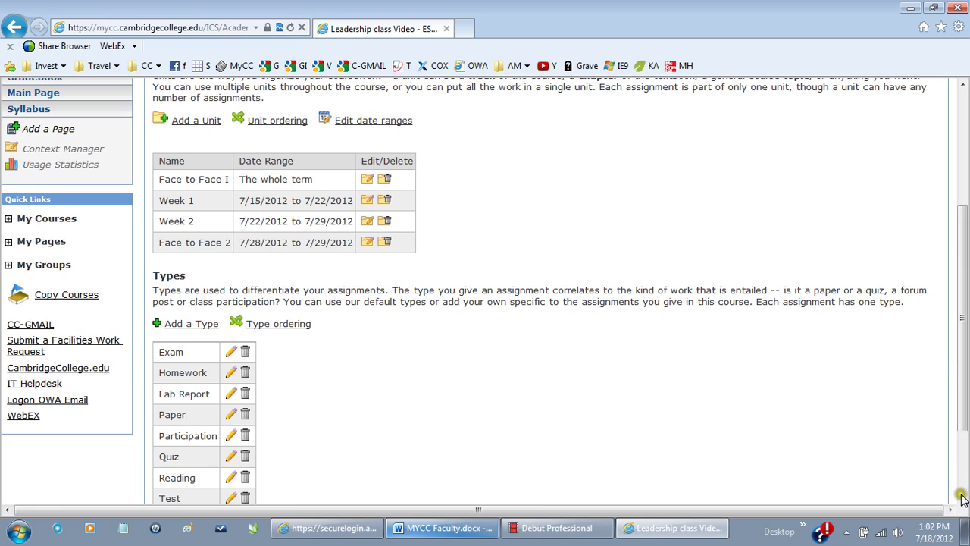
{"action": "left_click", "coordinate": [963, 497]}
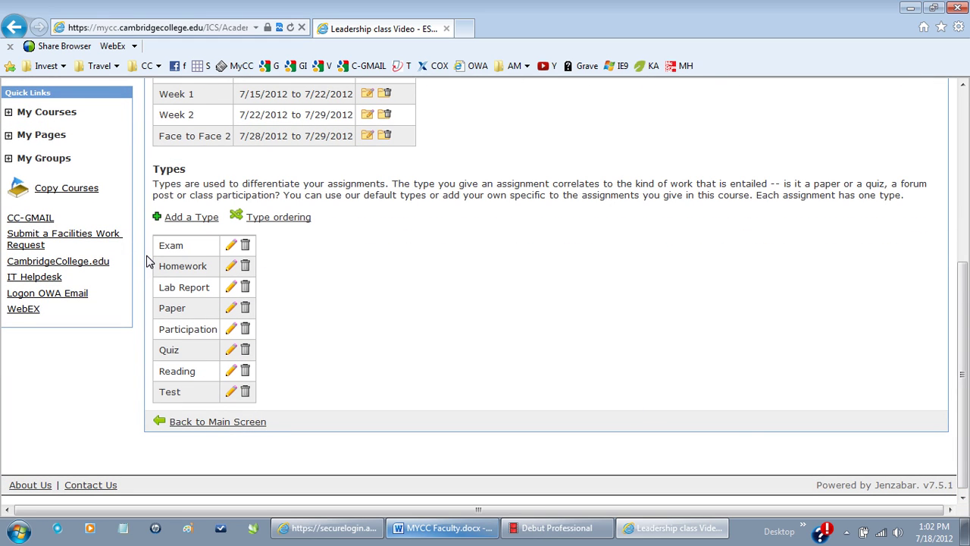
{"action": "left_click", "coordinate": [231, 249]}
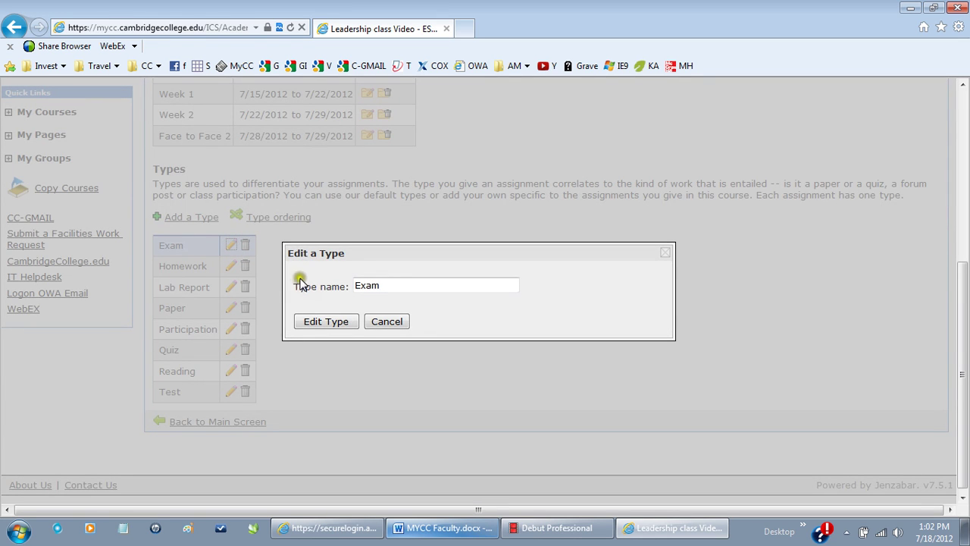
{"action": "left_click", "coordinate": [353, 286]}
{"action": "left_click", "coordinate": [351, 286]}
{"action": "type", "text": "Final"}
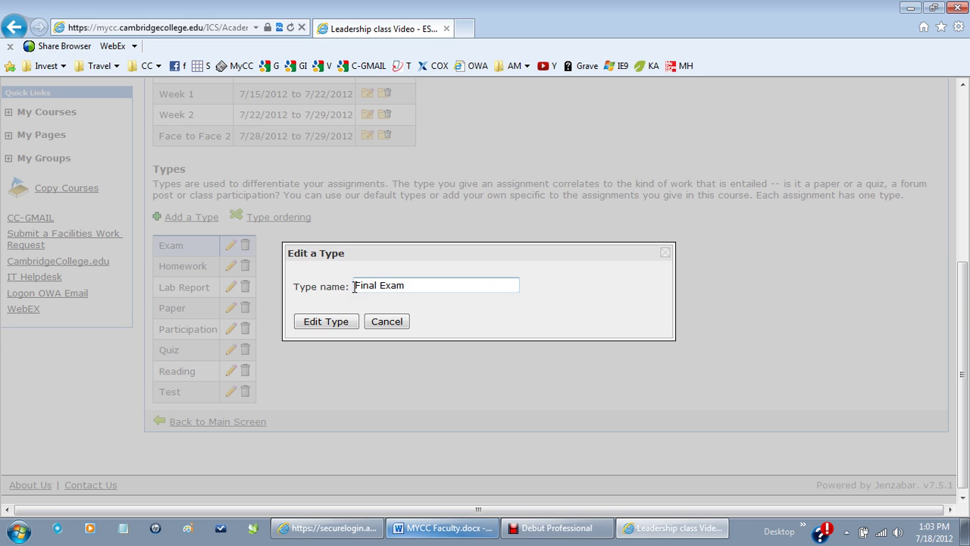
{"action": "left_click", "coordinate": [323, 320]}
{"action": "left_click", "coordinate": [326, 321]}
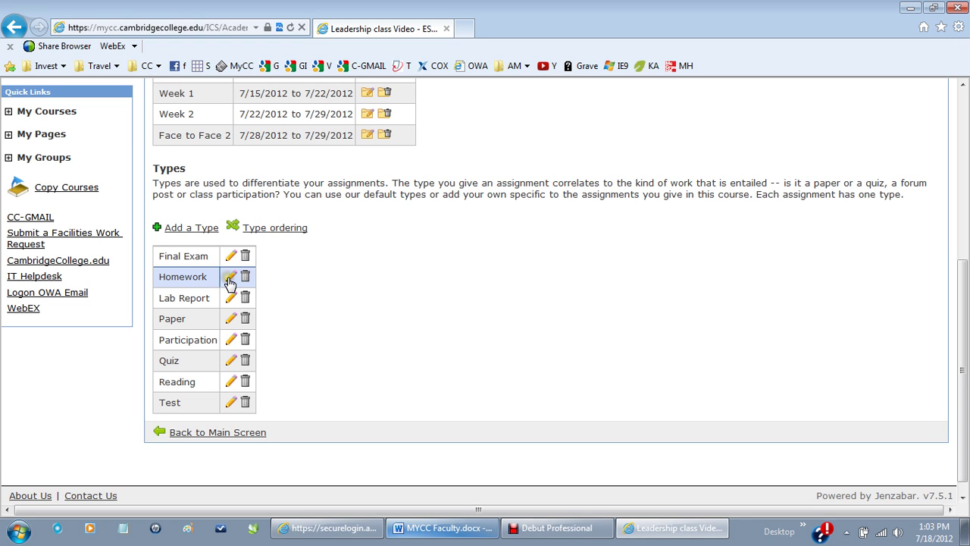
Rename the "Homework" assignment type as "Written Assignments" and save it
{"action": "left_click", "coordinate": [230, 278]}
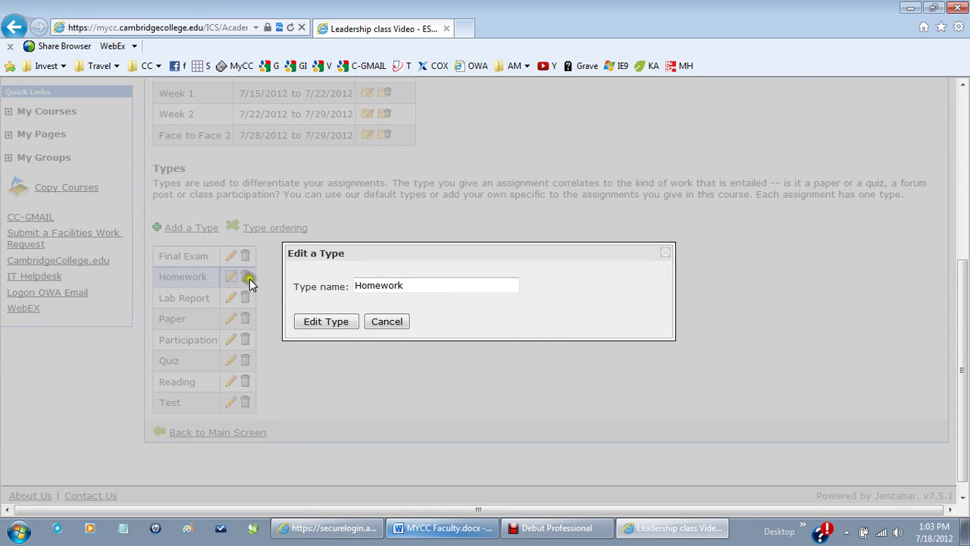
{"action": "left_click", "coordinate": [357, 288]}
{"action": "type", "text": "W"}
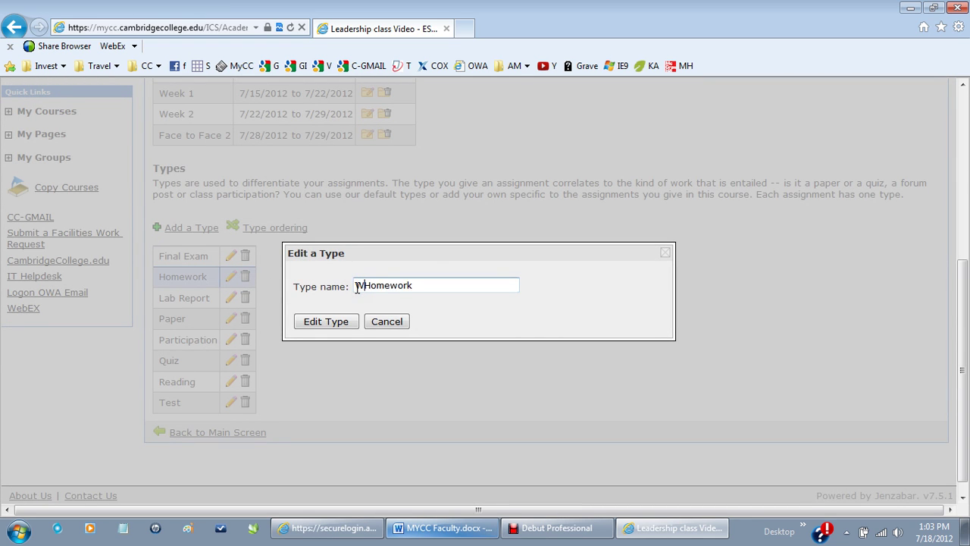
{"action": "type", "text": "ritten Assignments"}
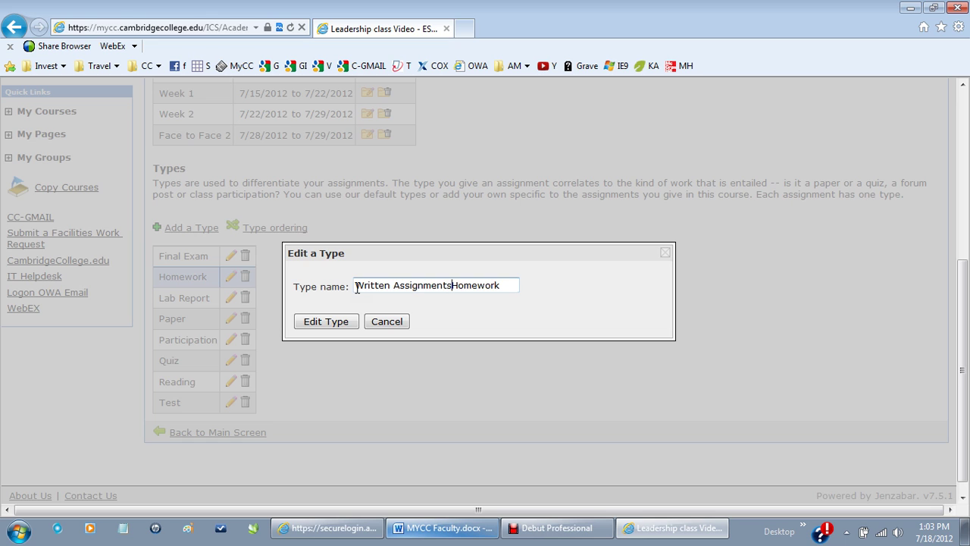
{"action": "key", "text": "Delete"}
{"action": "key", "text": "Delete"}
{"action": "key", "text": "Delete"}
{"action": "key", "text": "Delete"}
{"action": "key", "text": "Delete"}
{"action": "key", "text": "Delete"}
{"action": "key", "text": "Delete"}
{"action": "key", "text": "Delete"}
{"action": "left_click", "coordinate": [311, 324]}
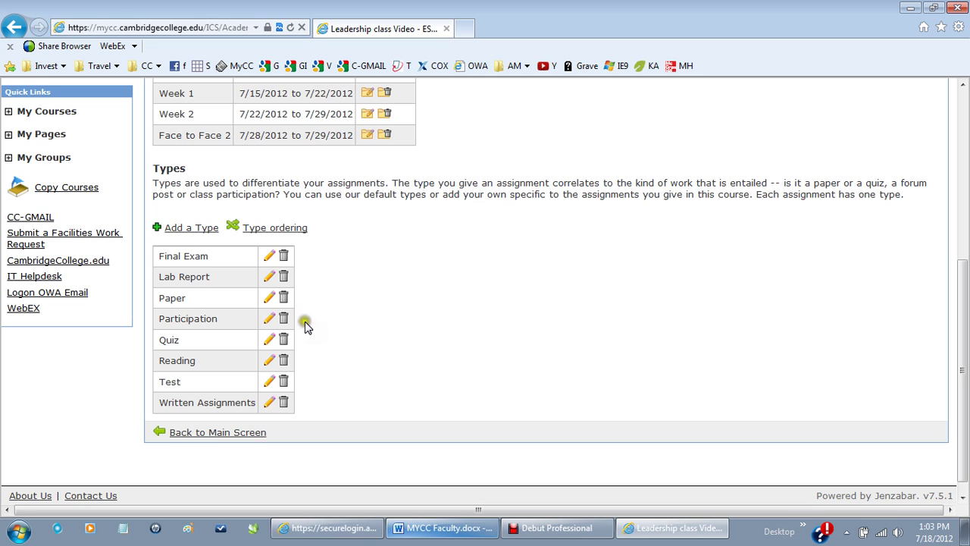
Delete the assignment types "Lab Report", "Paper", "Quiz" and "Test"
{"action": "left_click", "coordinate": [283, 277]}
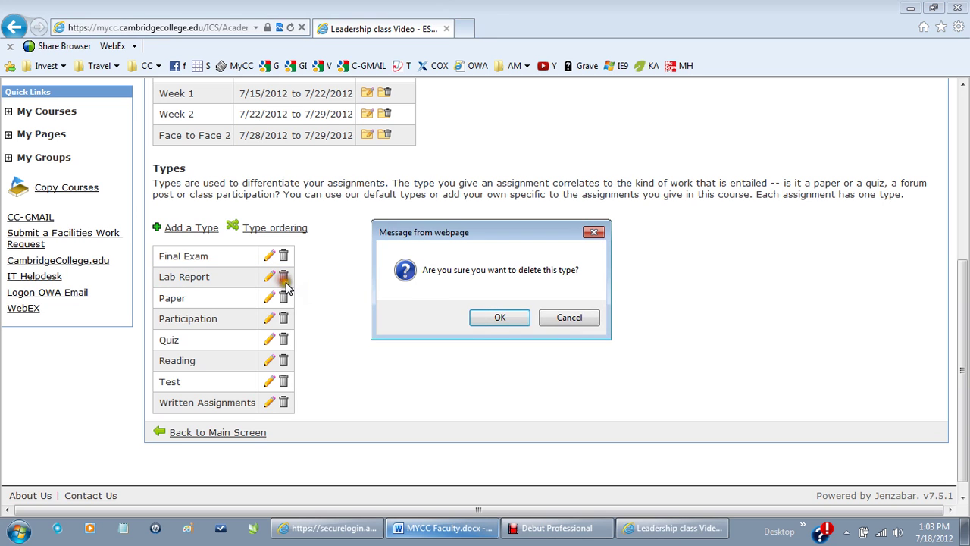
{"action": "left_click", "coordinate": [479, 320]}
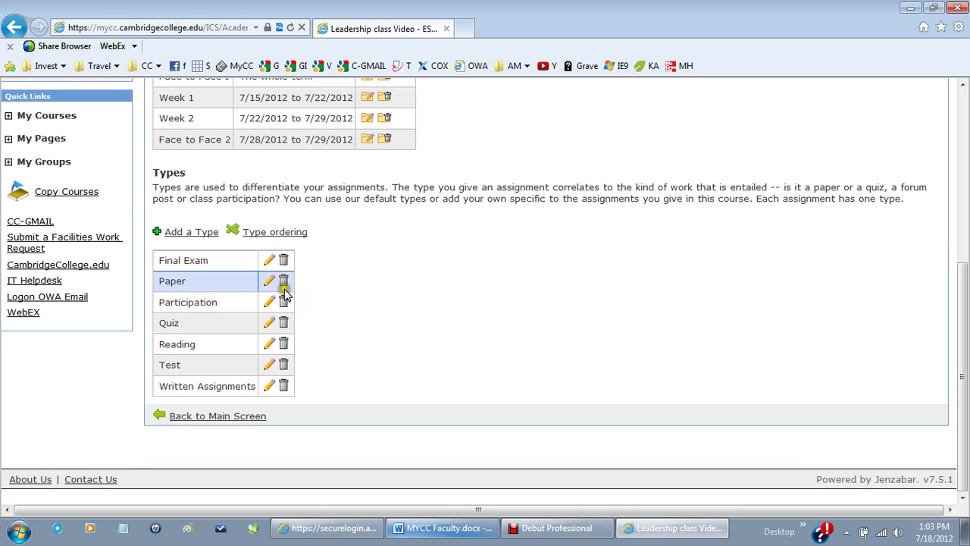
{"action": "left_click", "coordinate": [284, 281]}
{"action": "left_click", "coordinate": [508, 319]}
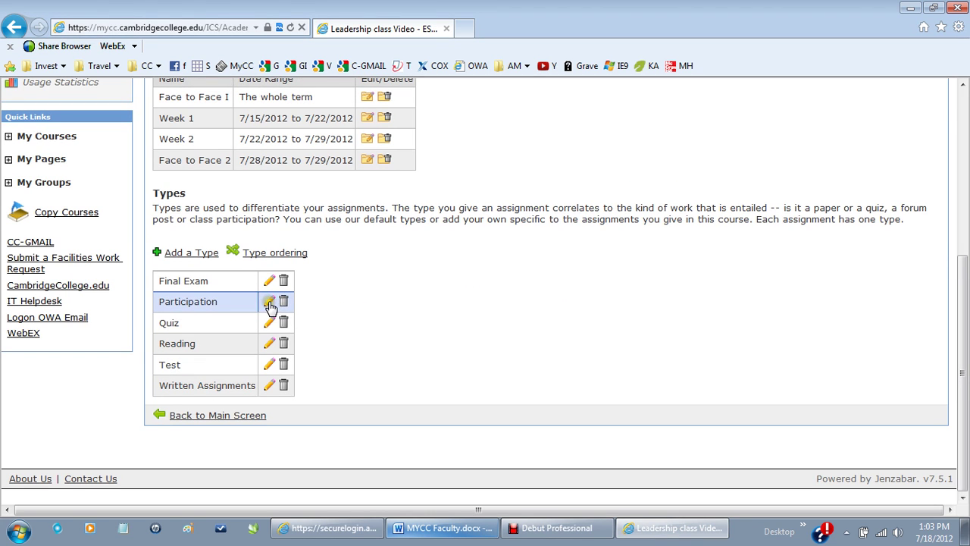
{"action": "left_click", "coordinate": [284, 322]}
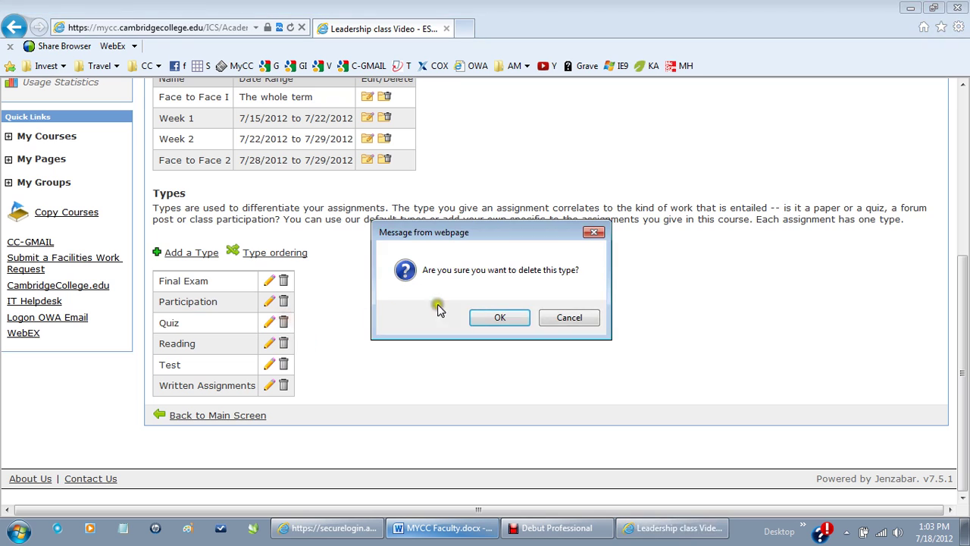
{"action": "left_click", "coordinate": [481, 319]}
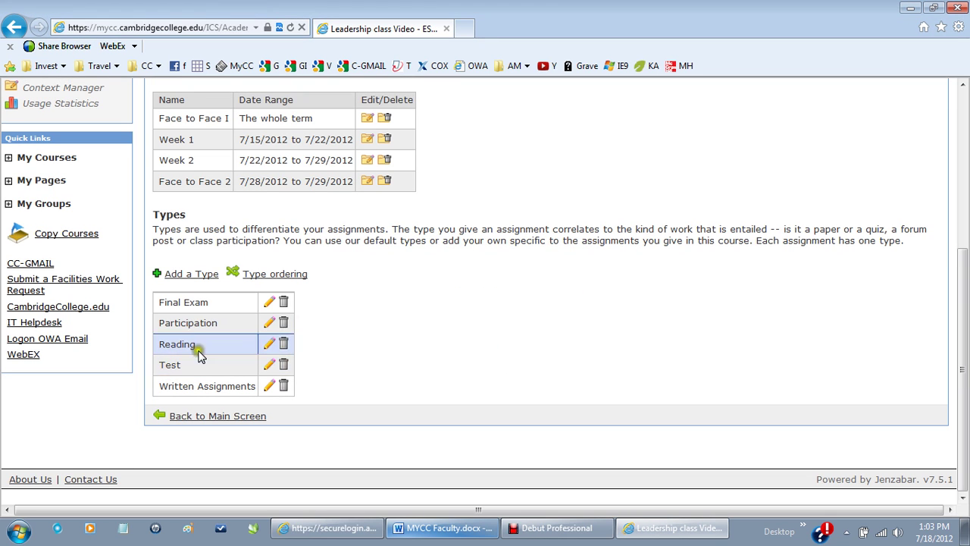
{"action": "left_click", "coordinate": [283, 365]}
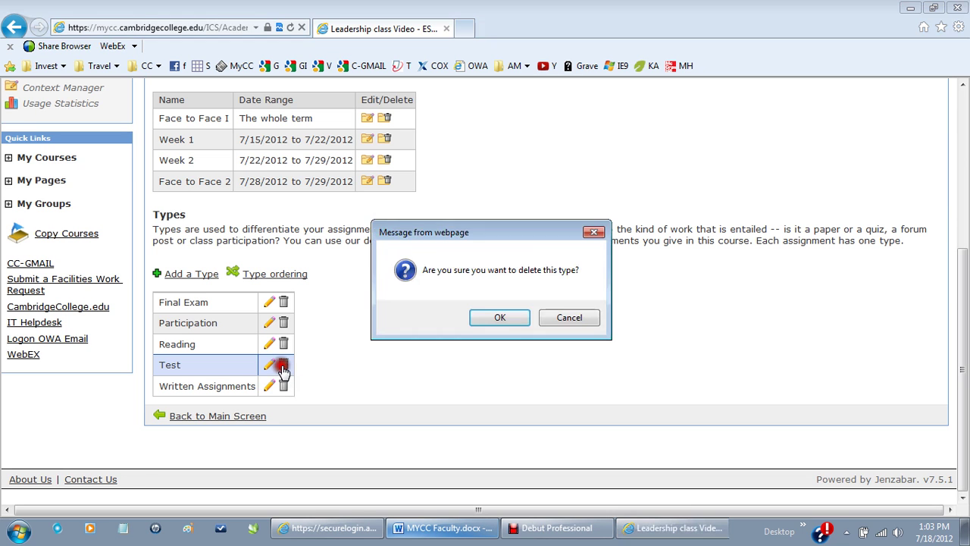
{"action": "left_click", "coordinate": [503, 317]}
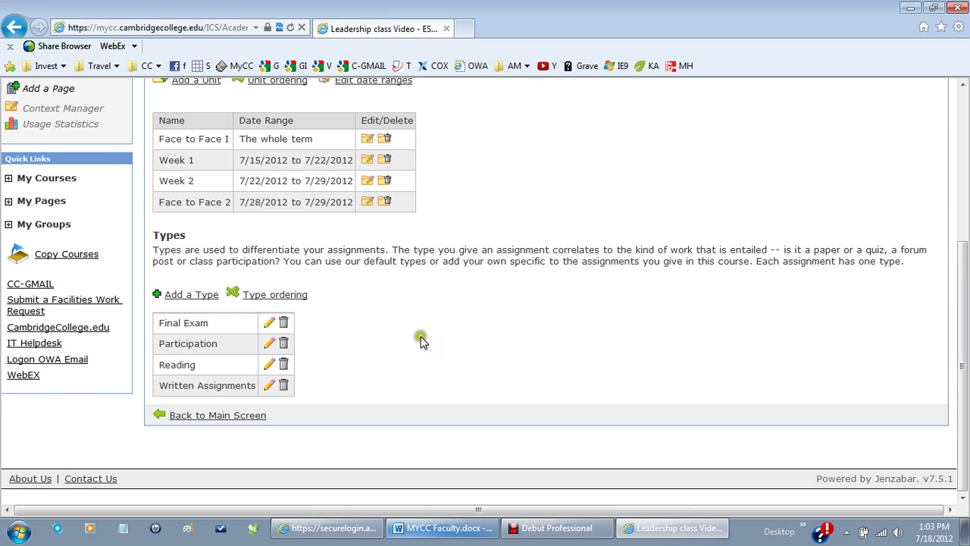
Add a new assignment type named "Discussion Forum"
{"action": "left_click", "coordinate": [195, 295]}
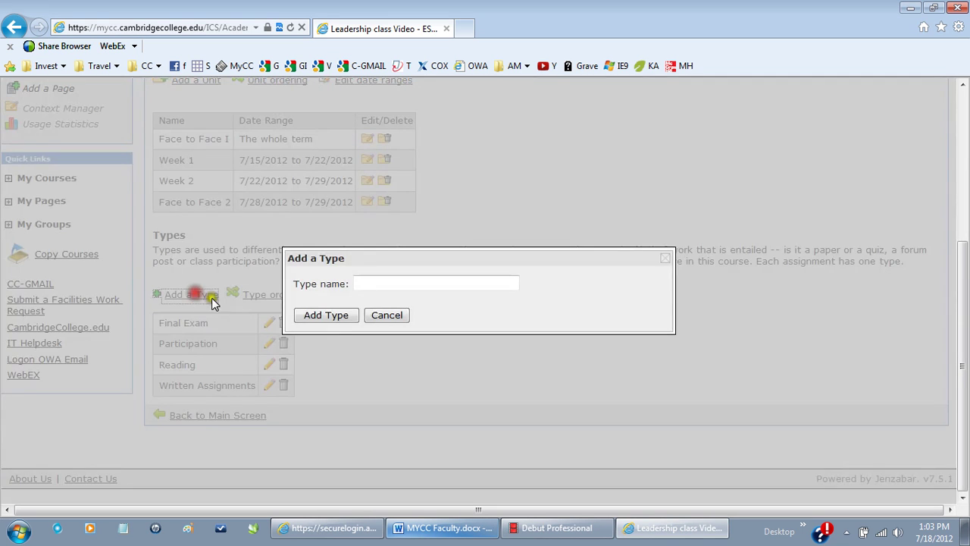
{"action": "left_click", "coordinate": [374, 285]}
{"action": "type", "text": "Dis"}
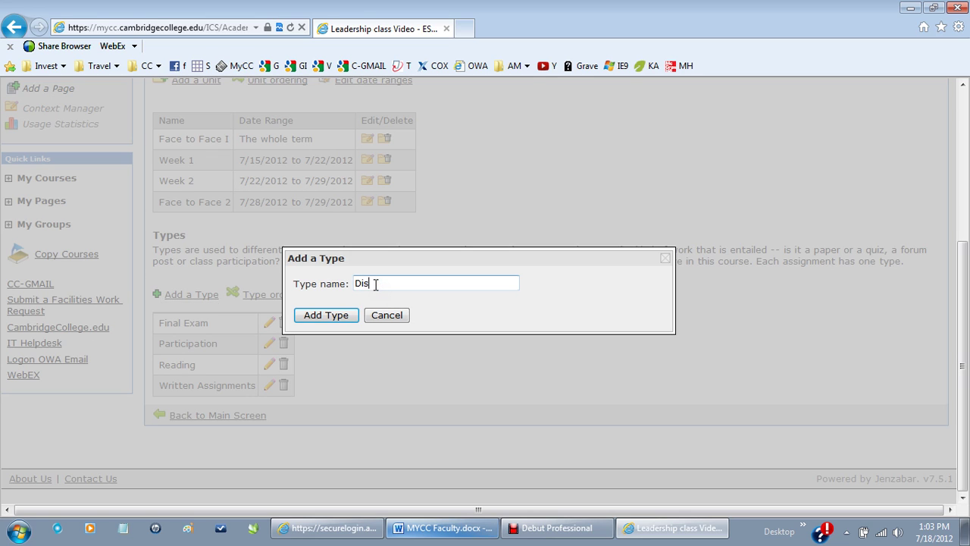
{"action": "type", "text": "cussion FOrum"}
{"action": "left_click", "coordinate": [339, 316]}
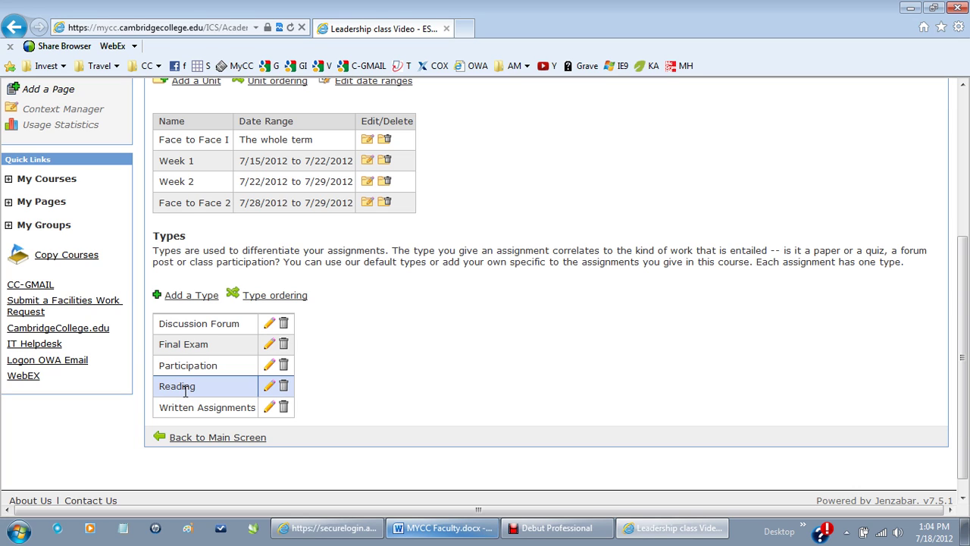
Return to the coursework main screen, review the Face to Face I unit, and start a new Basic-format assignment in it
{"action": "left_click", "coordinate": [205, 440]}
{"action": "left_click", "coordinate": [204, 440]}
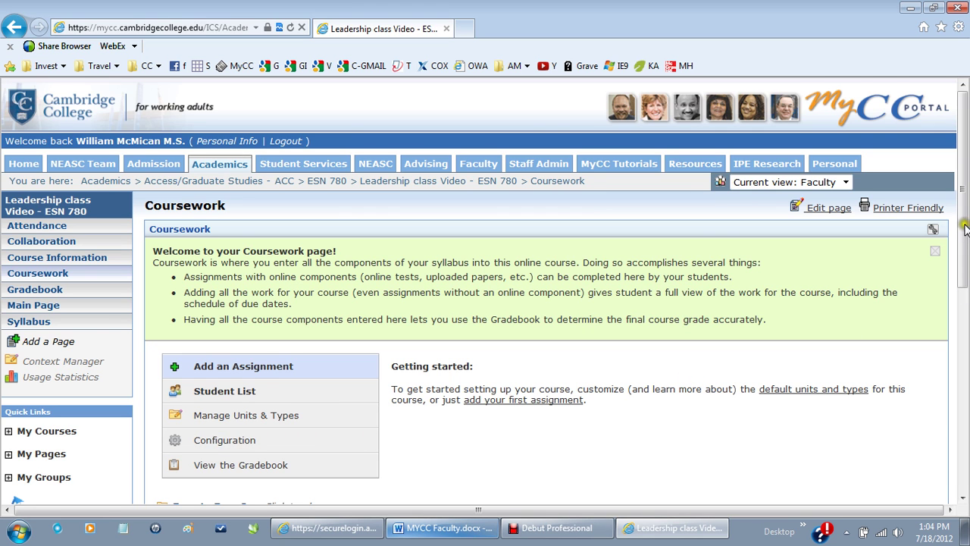
{"action": "left_click_drag", "start_coordinate": [966, 230], "coordinate": [963, 370]}
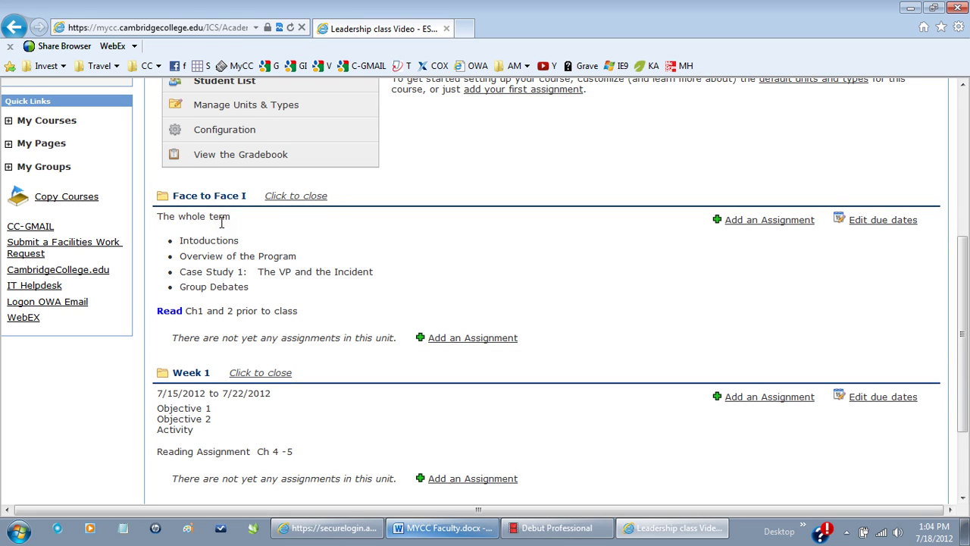
{"action": "left_click_drag", "start_coordinate": [229, 236], "coordinate": [247, 286]}
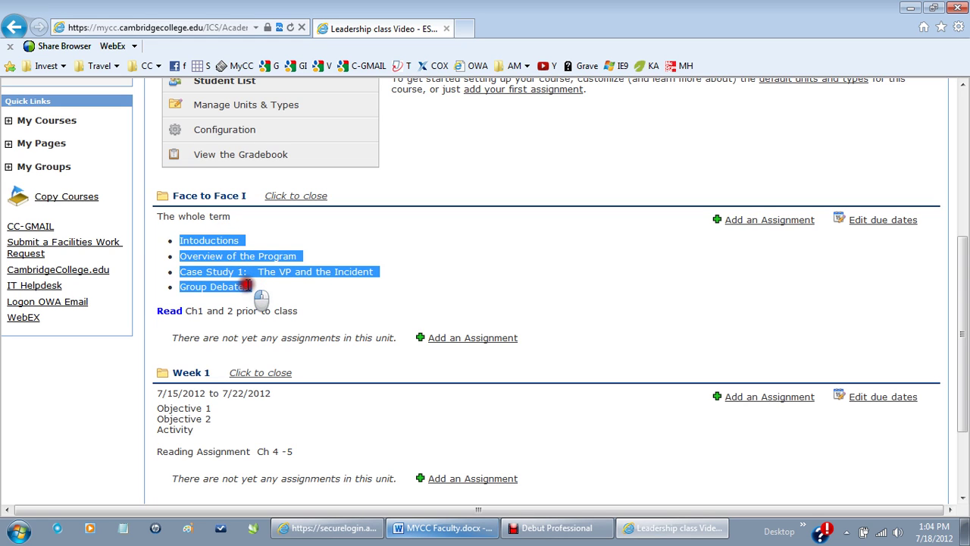
{"action": "left_click", "coordinate": [315, 310]}
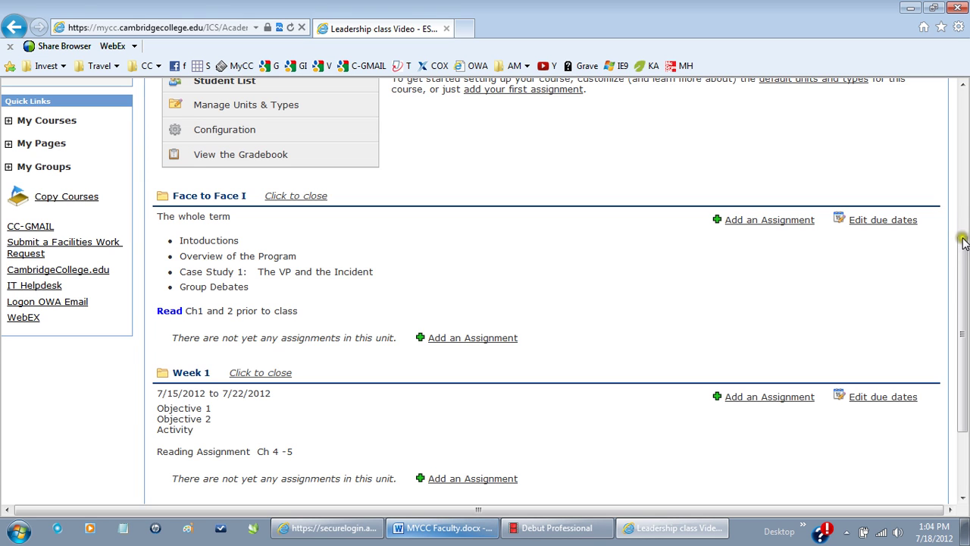
{"action": "mouse_move", "coordinate": [963, 241]}
{"action": "left_mouse_down"}
{"action": "mouse_move", "coordinate": [964, 227]}
{"action": "mouse_move", "coordinate": [965, 236]}
{"action": "left_mouse_up"}
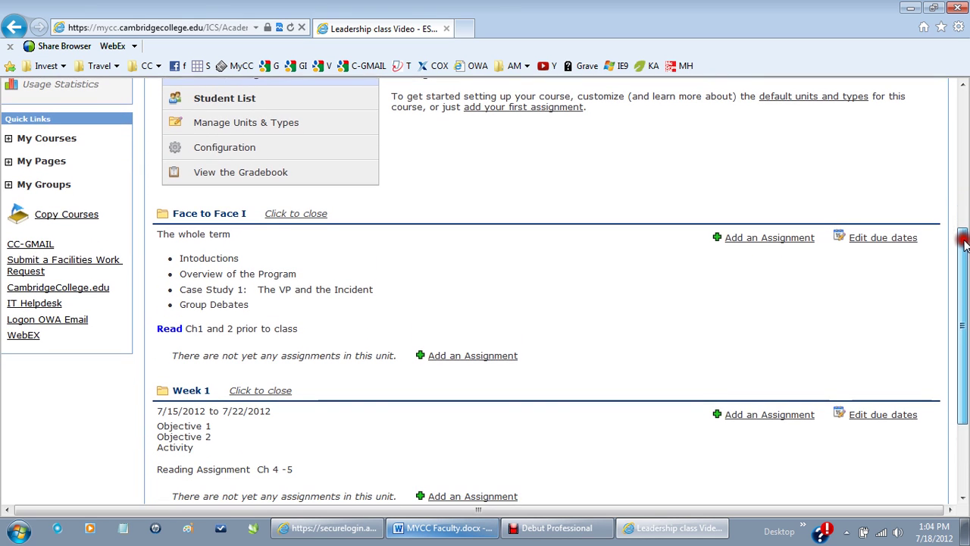
{"action": "left_click", "coordinate": [749, 241]}
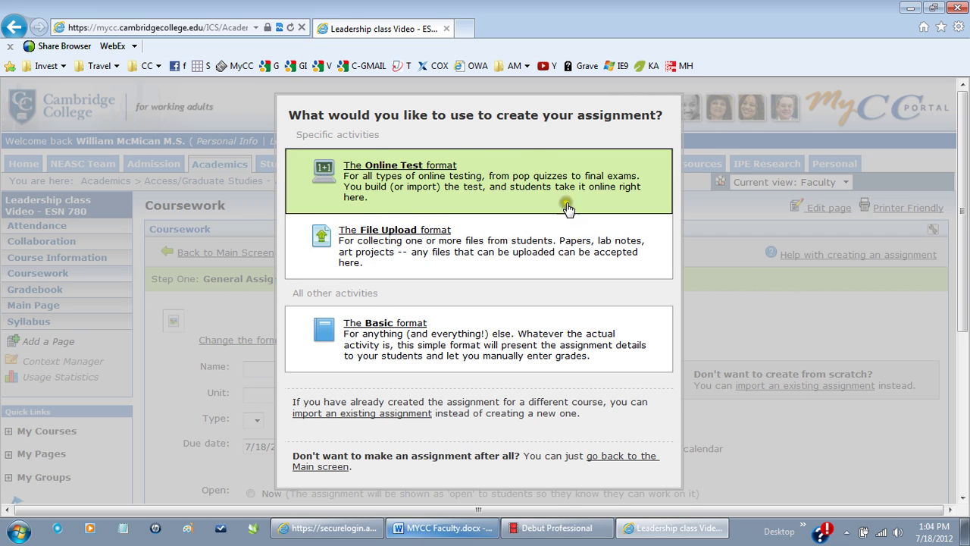
{"action": "left_click", "coordinate": [385, 323]}
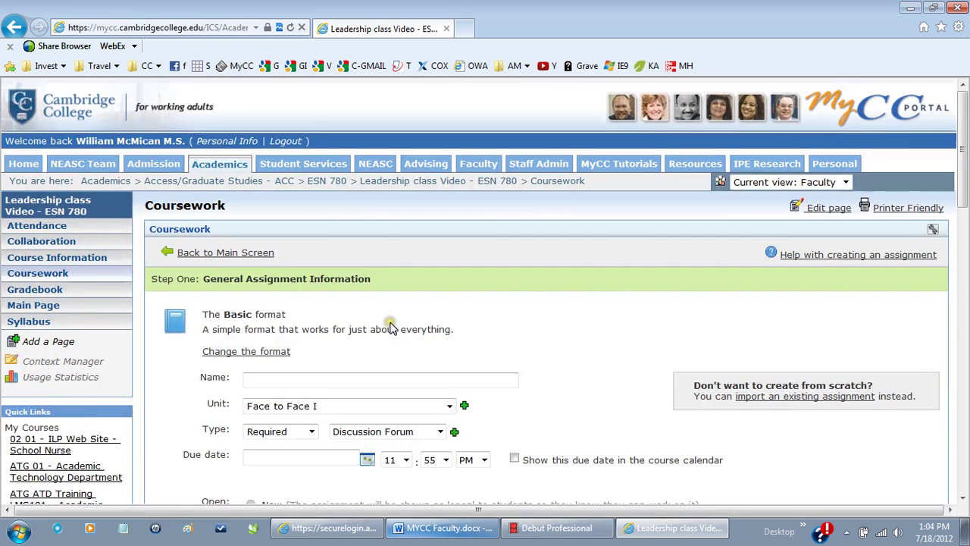
Name the assignment "P1 Participation", keep it Required in the Face to Face I unit, and set its type to Participation
{"action": "left_click", "coordinate": [290, 376]}
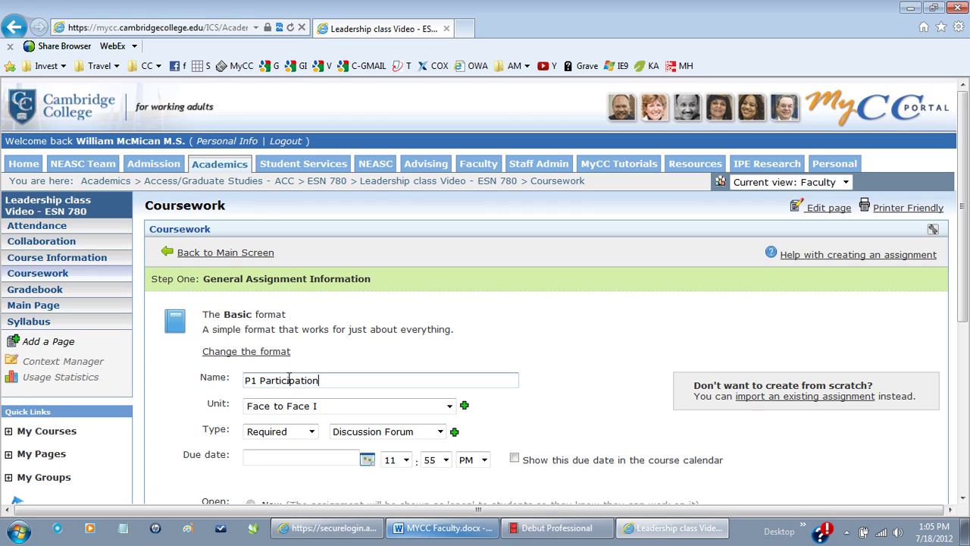
{"action": "left_click", "coordinate": [303, 409]}
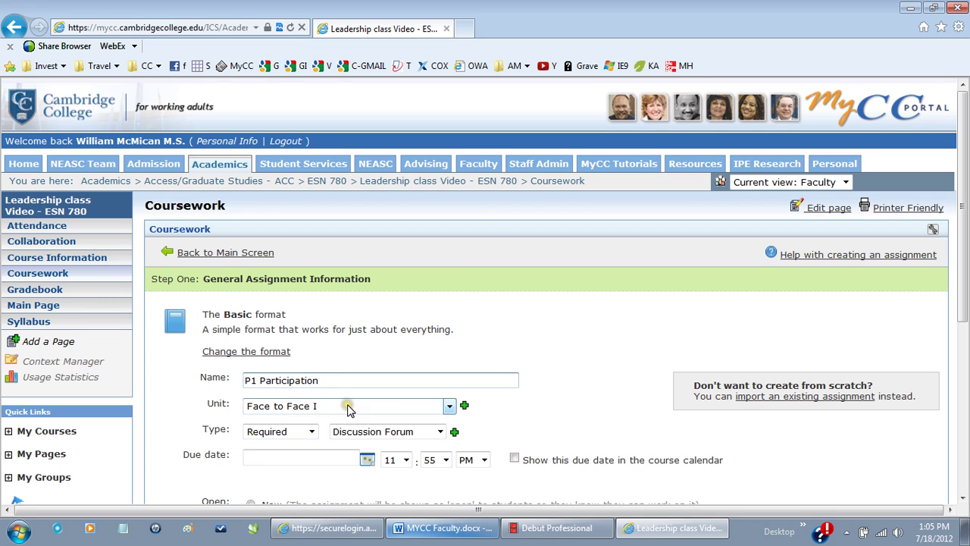
{"action": "left_click", "coordinate": [310, 432]}
{"action": "left_click", "coordinate": [310, 432]}
{"action": "left_click", "coordinate": [310, 432]}
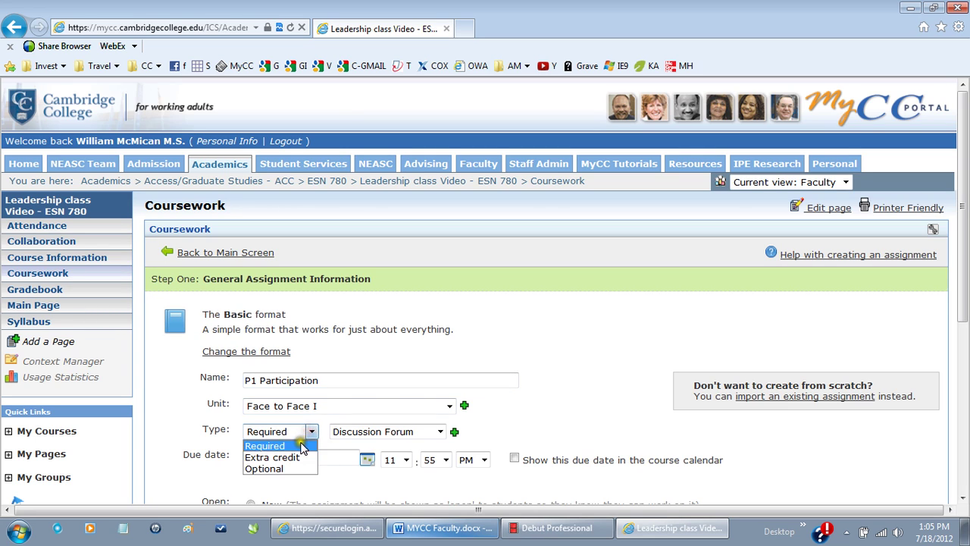
{"action": "left_click", "coordinate": [298, 429]}
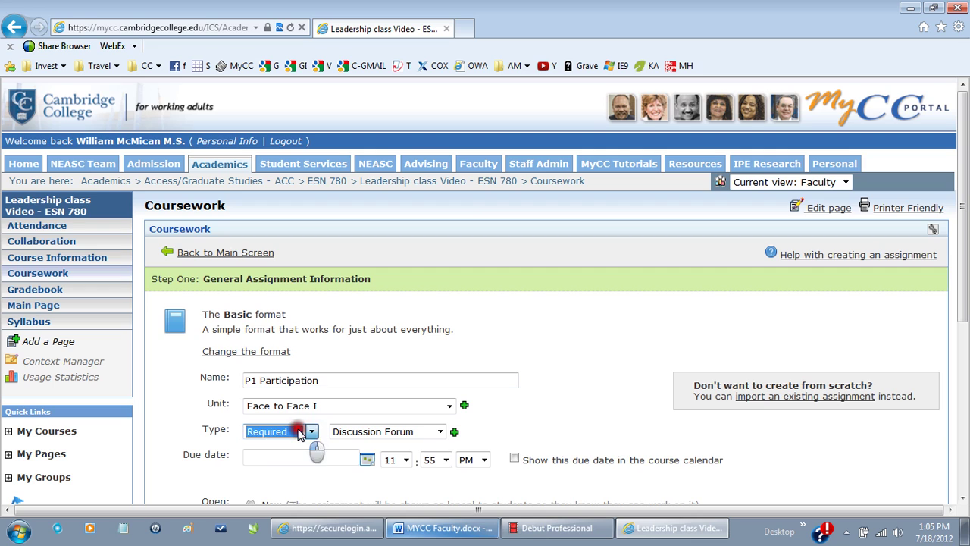
{"action": "left_click", "coordinate": [438, 431]}
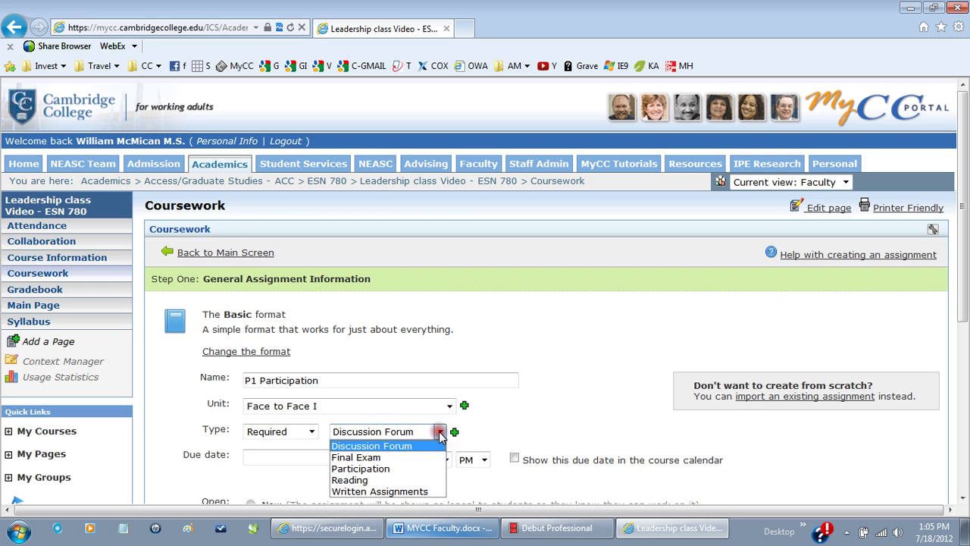
{"action": "left_click", "coordinate": [385, 468]}
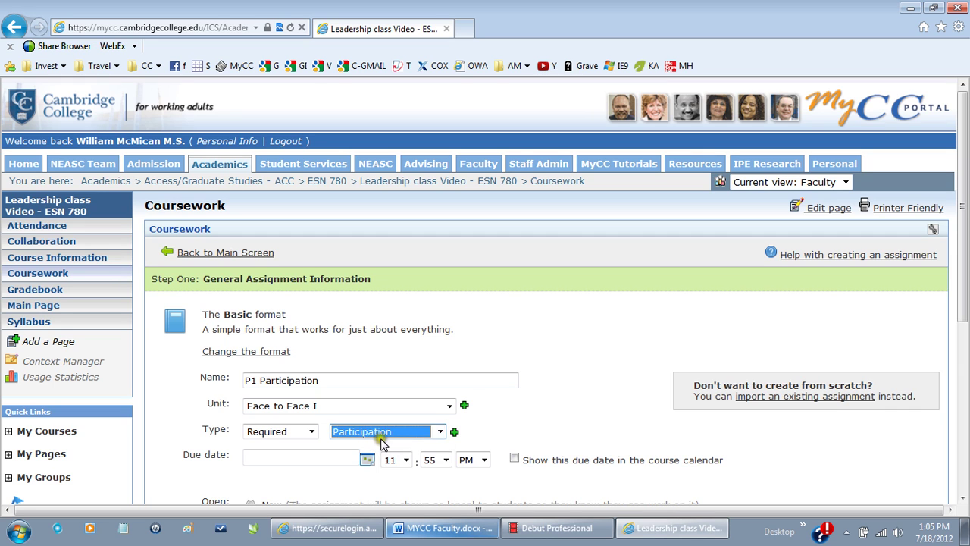
Set the assignment's due date to 7/14/2012 at 5:00 PM and make it open to students now
{"action": "left_click", "coordinate": [961, 500]}
{"action": "left_click", "coordinate": [962, 500]}
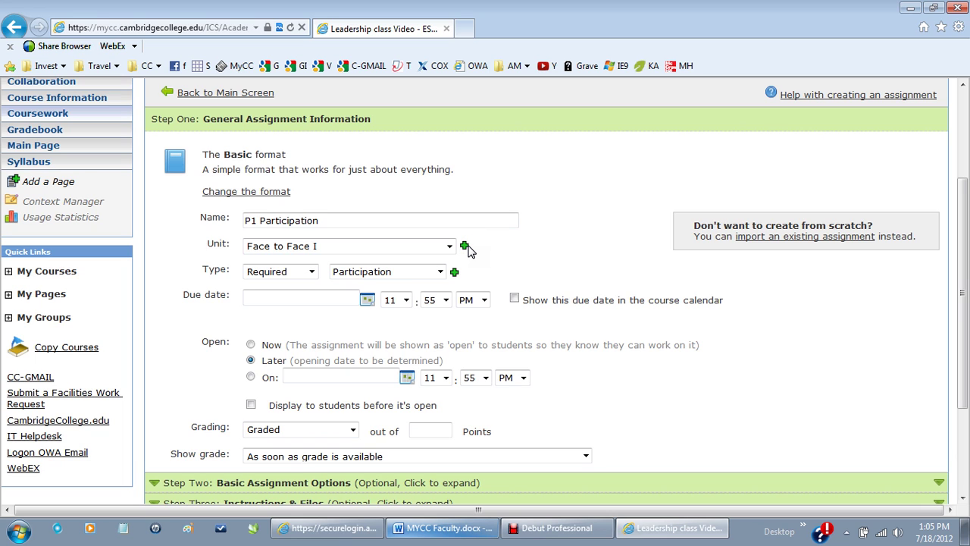
{"action": "left_click", "coordinate": [366, 301]}
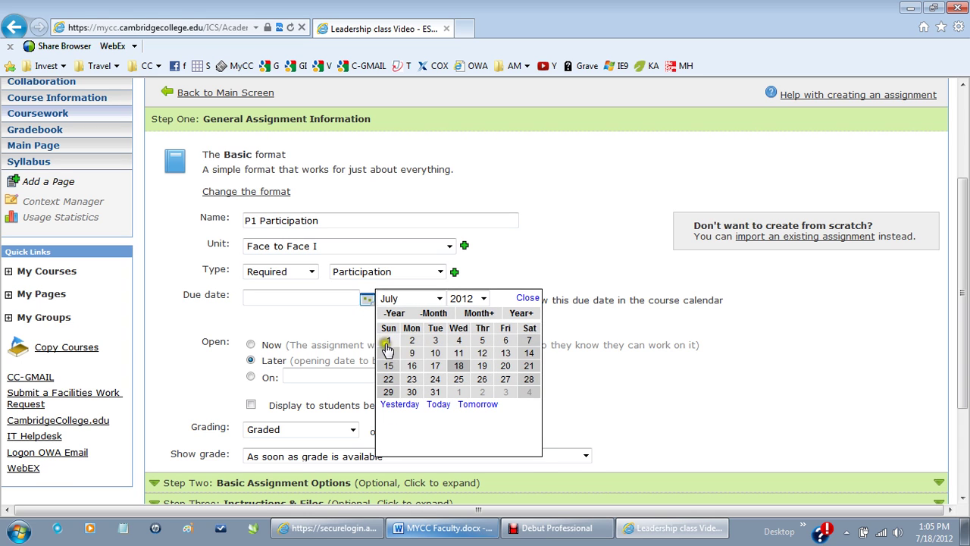
{"action": "left_click", "coordinate": [529, 352]}
{"action": "scroll", "coordinate": [445, 315], "scroll_direction": "down", "scroll_amount": 2}
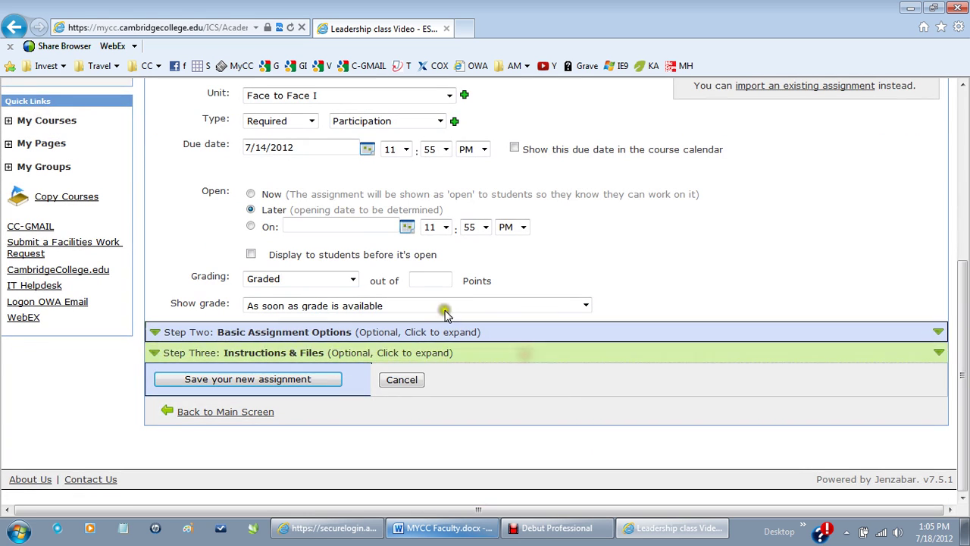
{"action": "left_click", "coordinate": [404, 149]}
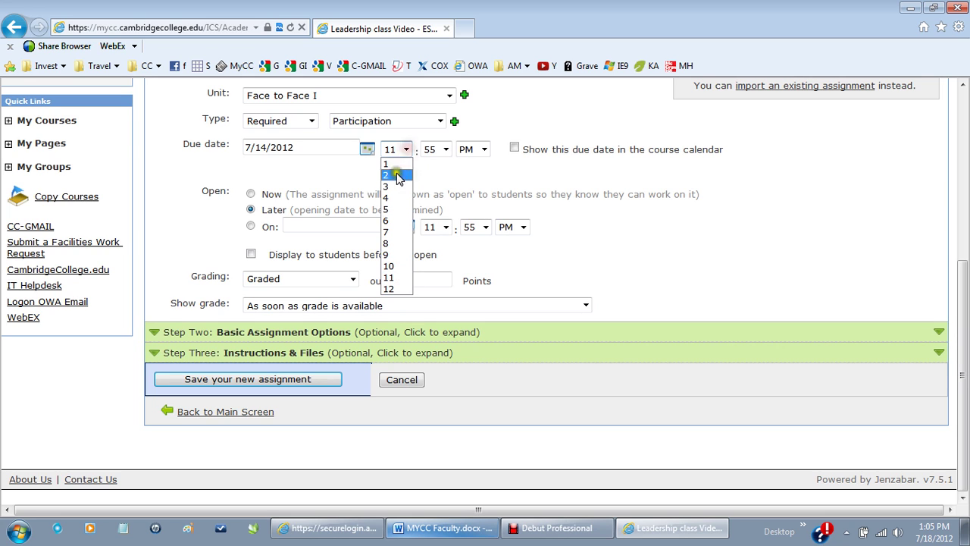
{"action": "left_click", "coordinate": [390, 210]}
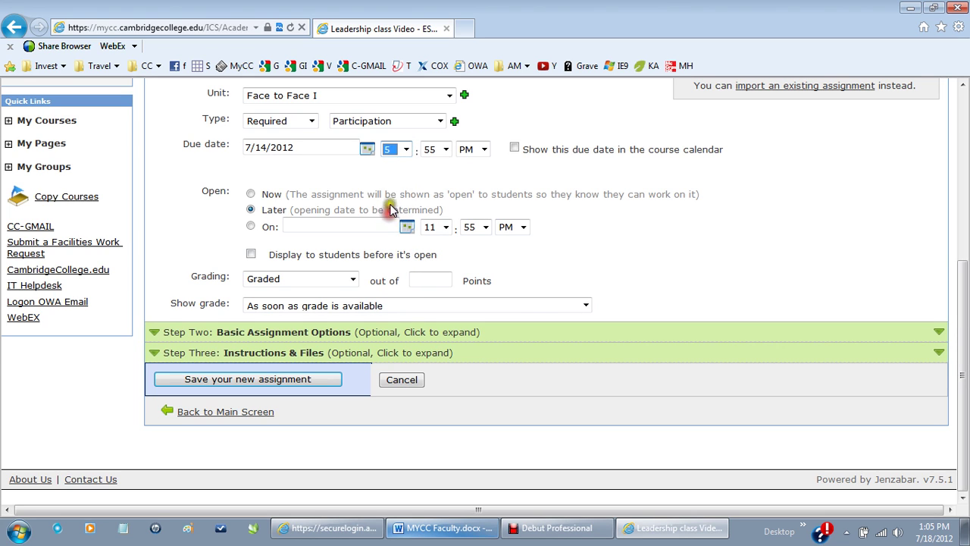
{"action": "left_click", "coordinate": [446, 149]}
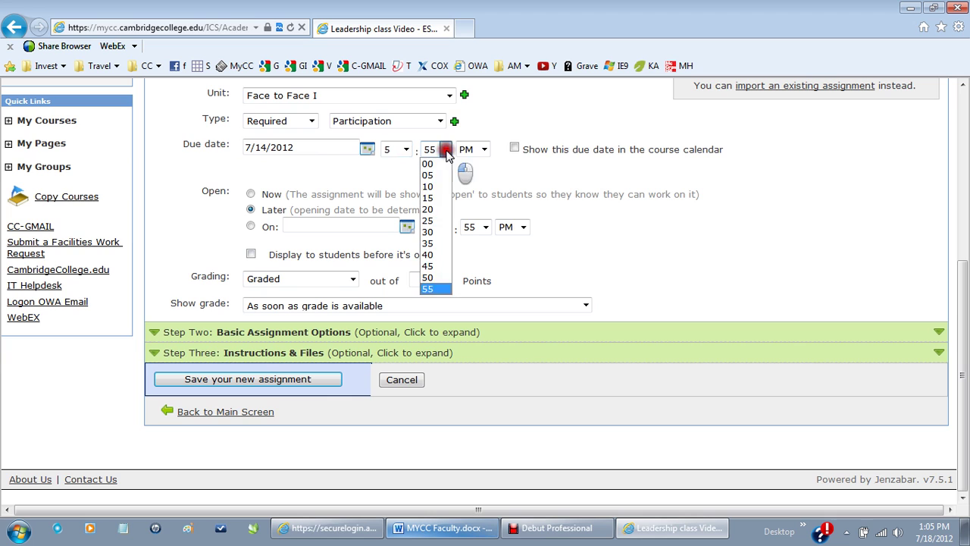
{"action": "left_click", "coordinate": [427, 164]}
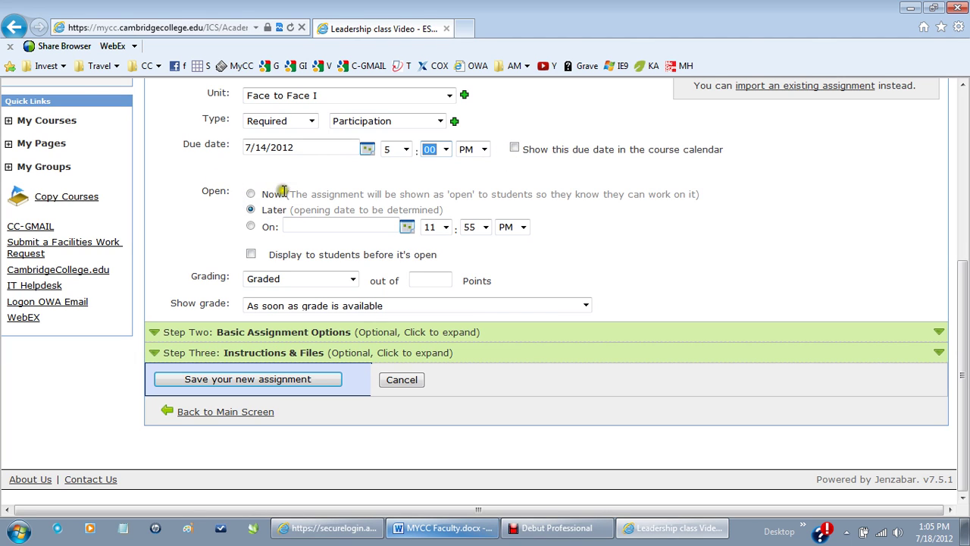
{"action": "left_click", "coordinate": [250, 194]}
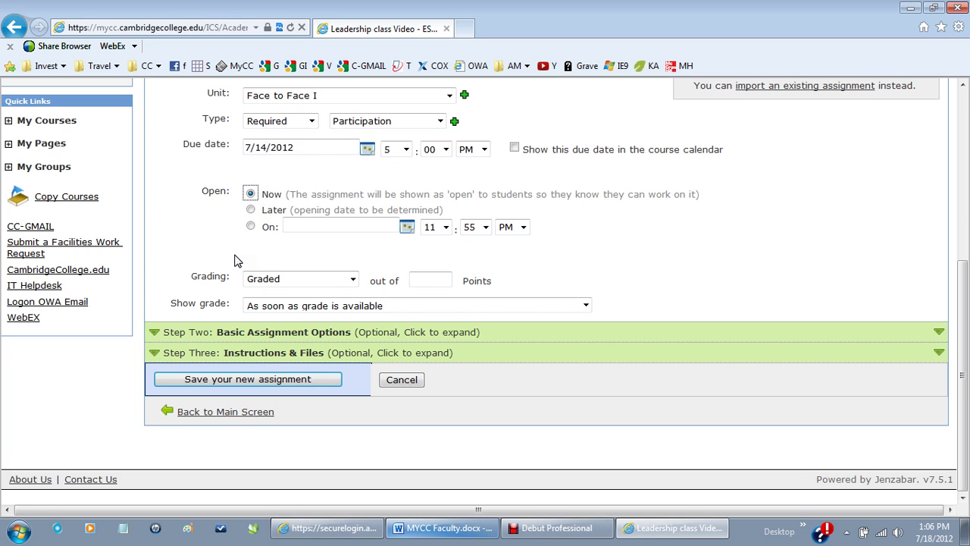
{"action": "left_click", "coordinate": [239, 256]}
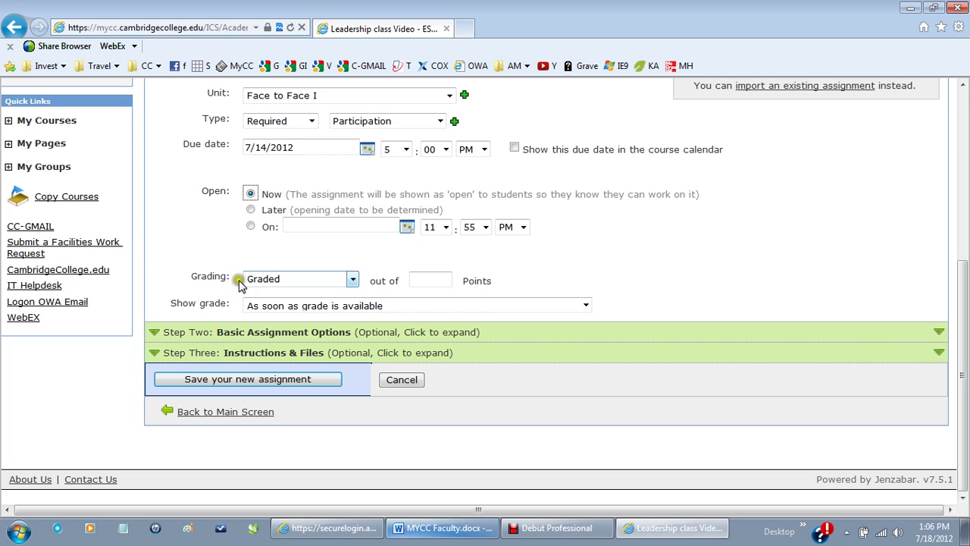
Keep the assignment's grading as Graded and set it out of 25 points
{"action": "left_click", "coordinate": [353, 281]}
{"action": "left_click", "coordinate": [304, 283]}
{"action": "left_click", "coordinate": [434, 276]}
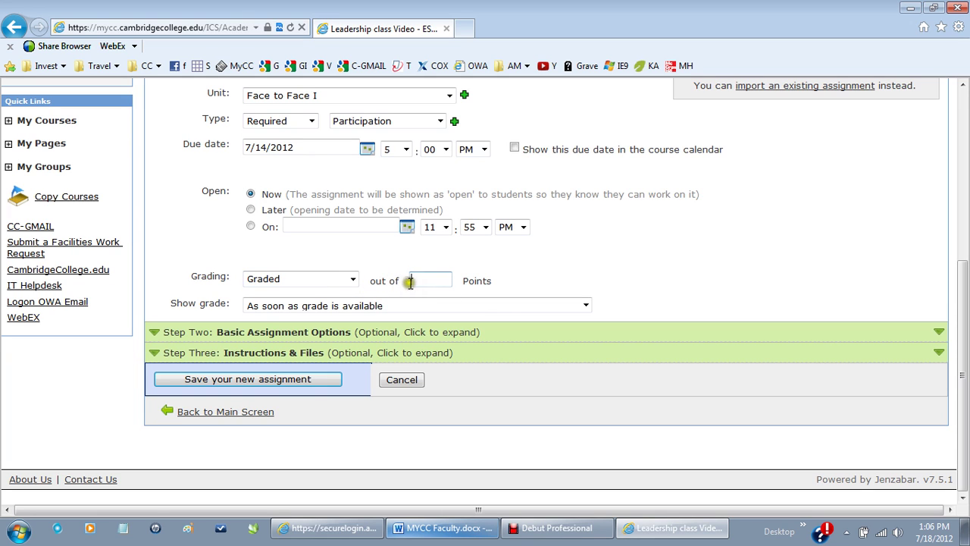
{"action": "left_click", "coordinate": [422, 279]}
{"action": "left_click", "coordinate": [353, 279]}
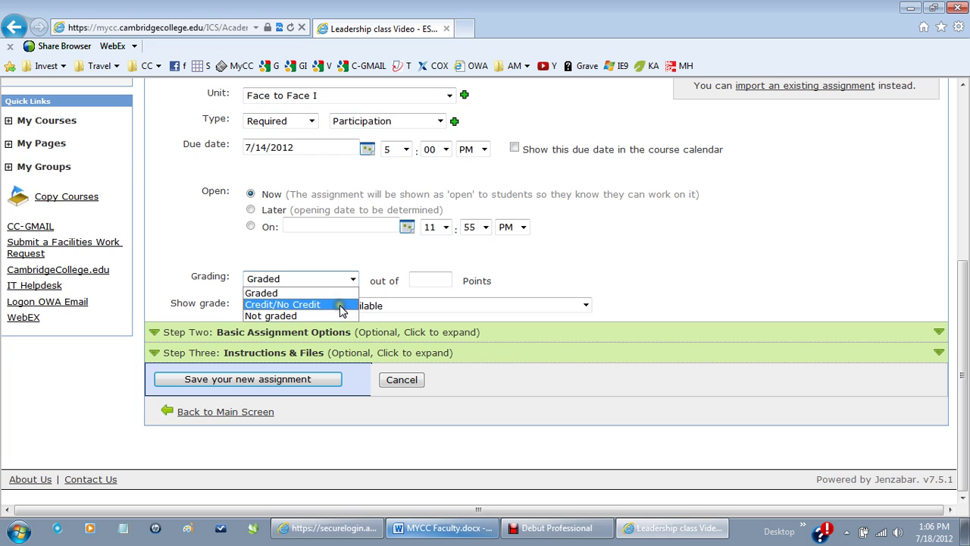
{"action": "left_click", "coordinate": [338, 293]}
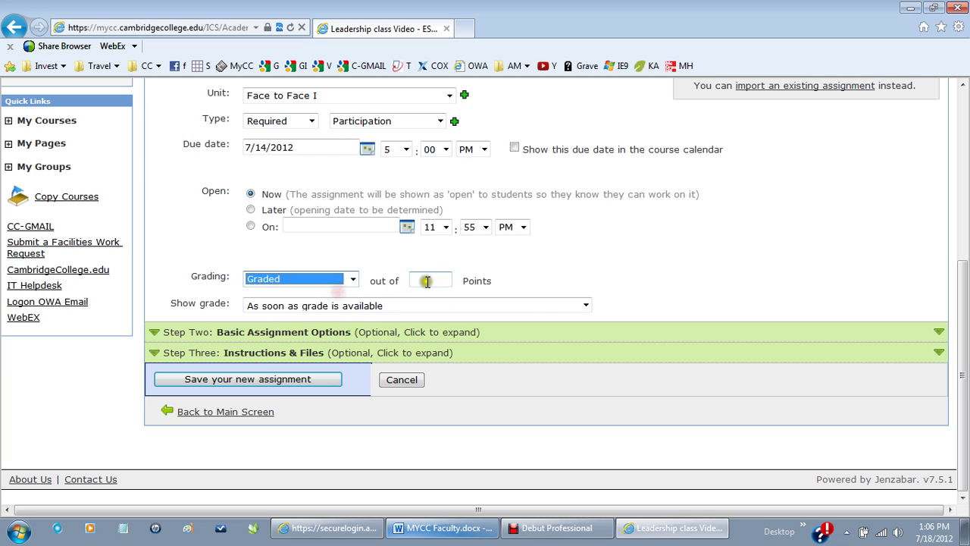
{"action": "left_click", "coordinate": [427, 281]}
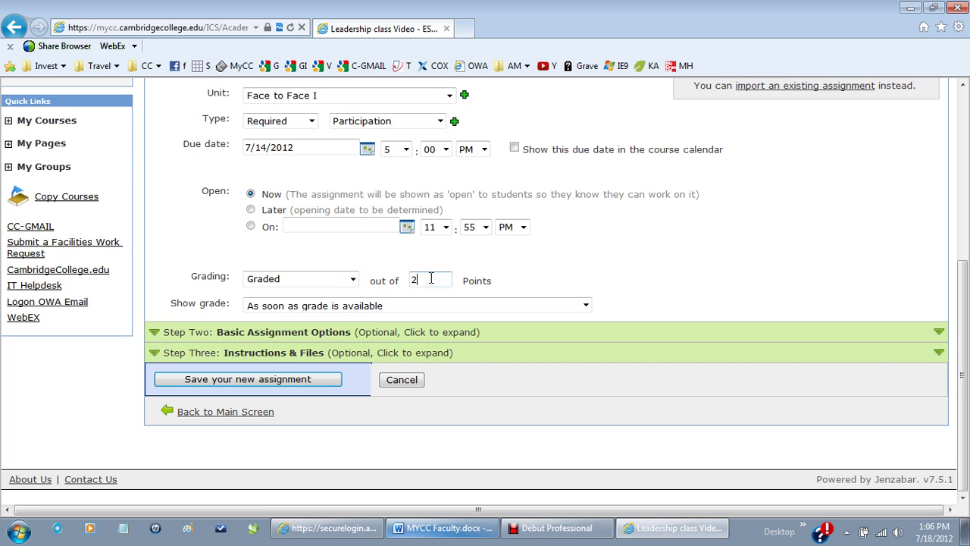
{"action": "type", "text": "25"}
{"action": "left_click", "coordinate": [426, 280]}
{"action": "left_click", "coordinate": [426, 281]}
Look over the optional Basic Assignment Options and Instructions & Files sections, collapse both, and save the new assignment
{"action": "left_click", "coordinate": [191, 335]}
{"action": "left_click", "coordinate": [176, 335]}
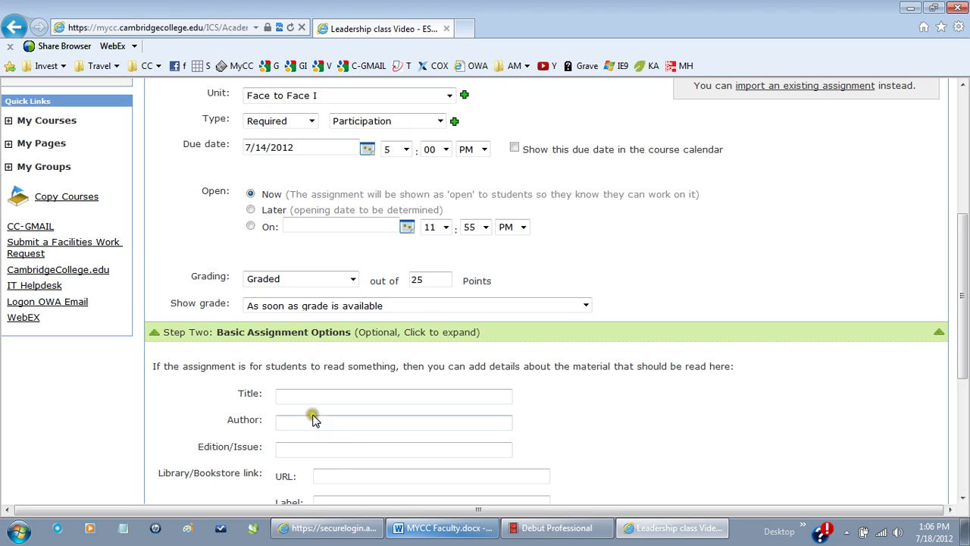
{"action": "left_click", "coordinate": [165, 334]}
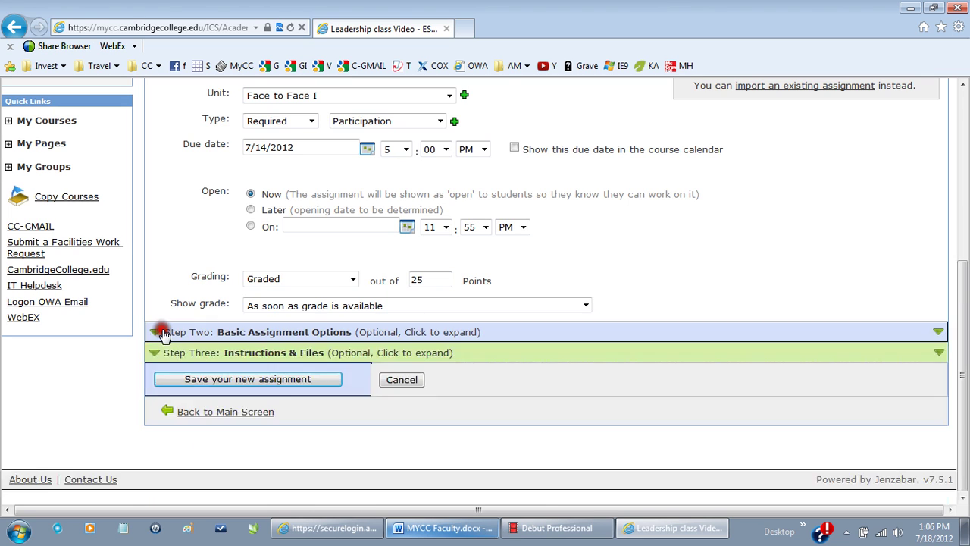
{"action": "left_click", "coordinate": [205, 359]}
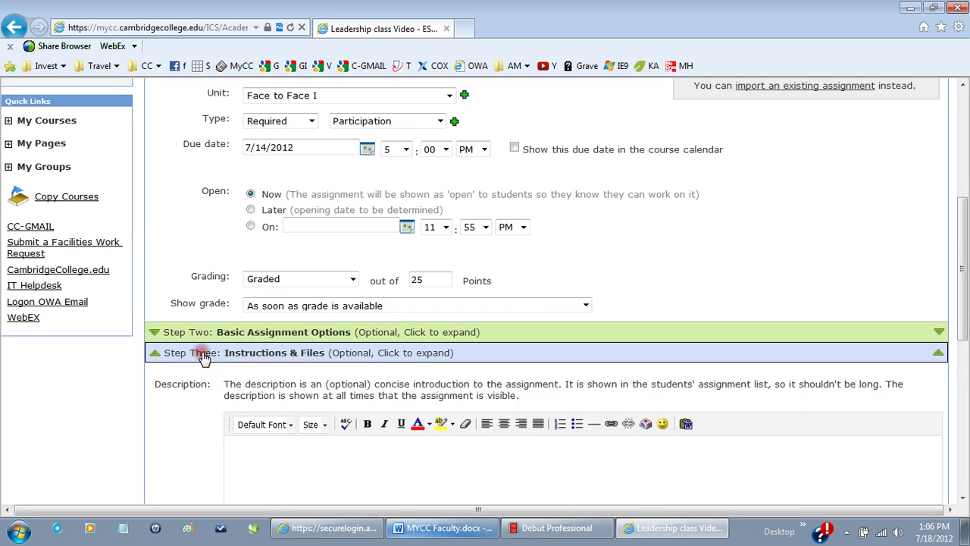
{"action": "left_click", "coordinate": [205, 355]}
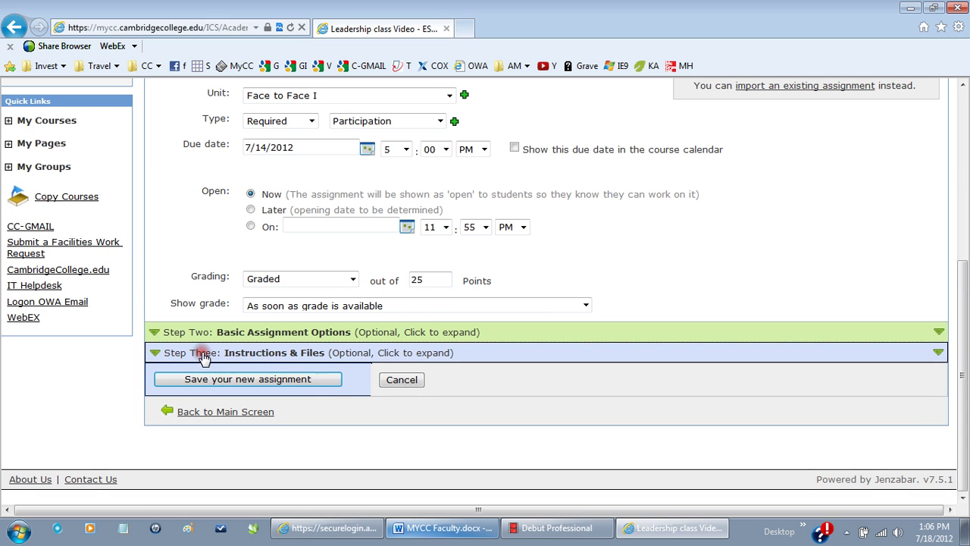
{"action": "left_click", "coordinate": [218, 381]}
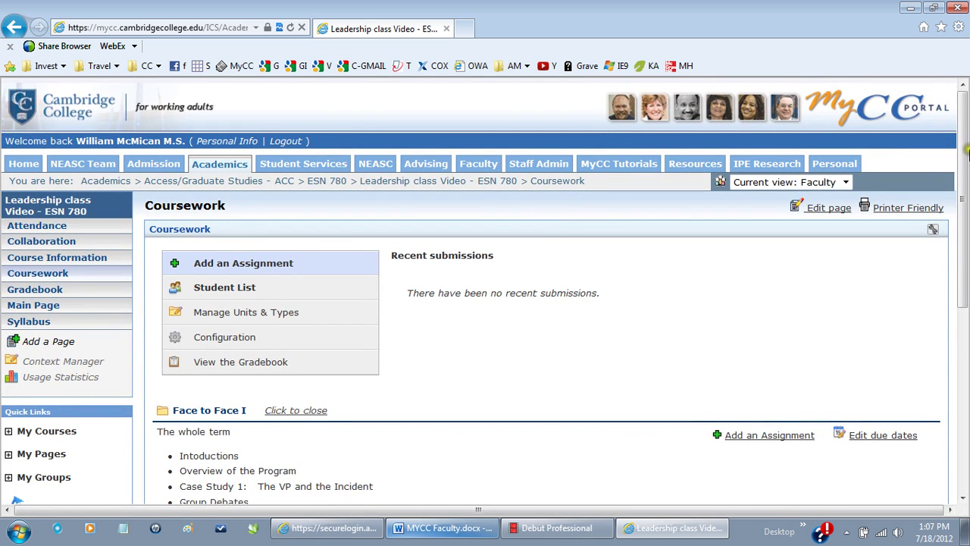
{"action": "left_click_drag", "start_coordinate": [966, 151], "coordinate": [926, 283]}
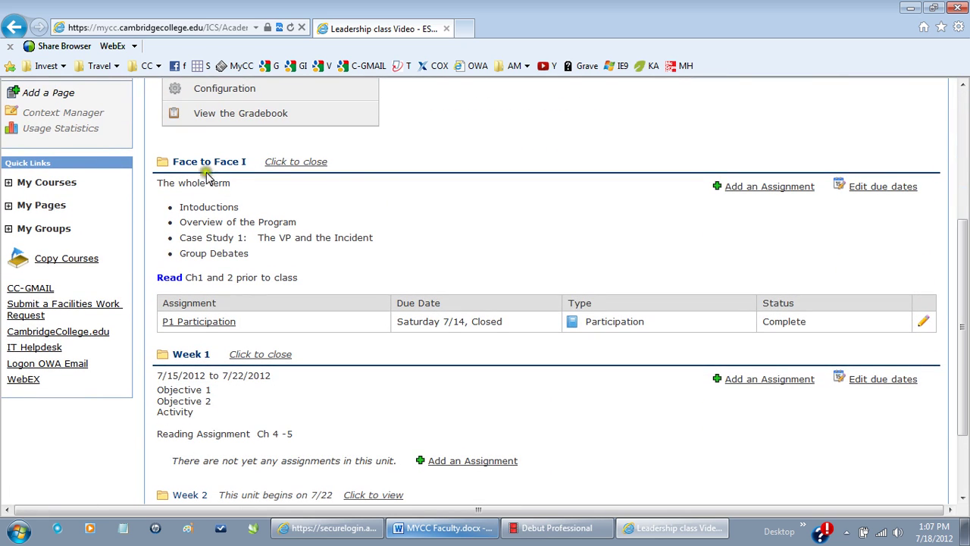